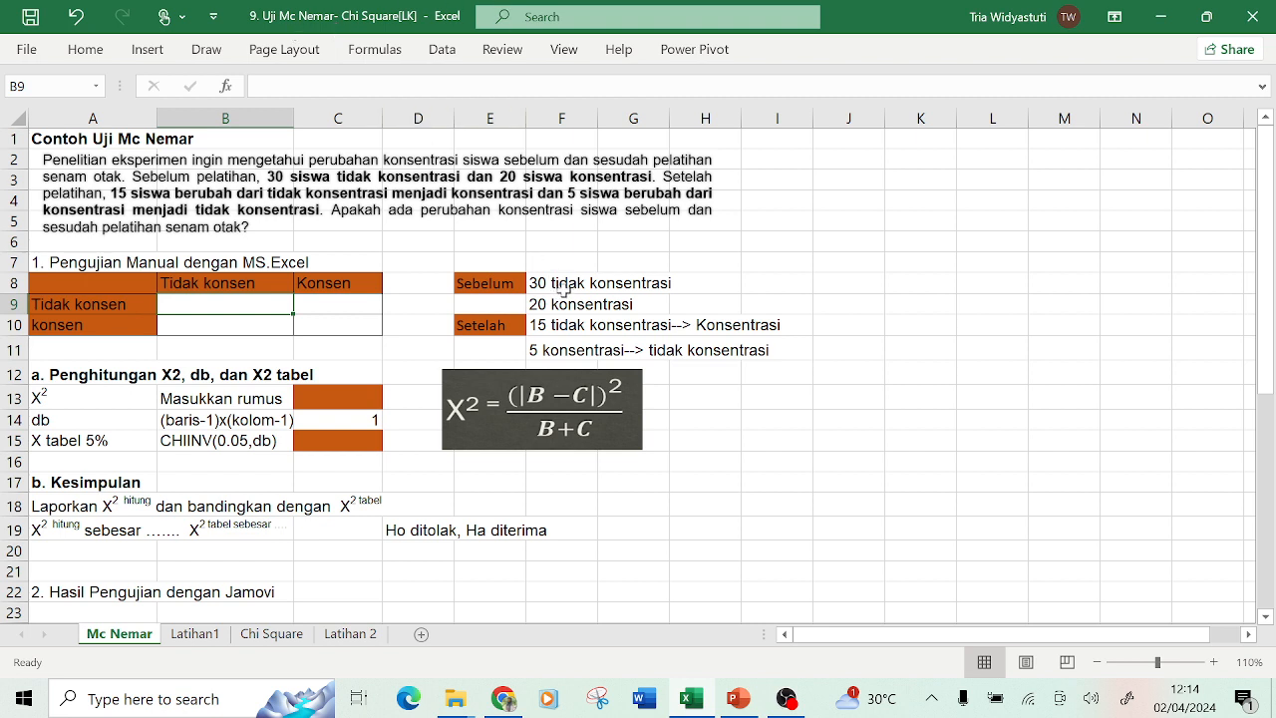
Jot 30, 15 and the label 'konsentrasi' into scratch cells J13 to L13 beside the table.
left_click(568, 285)
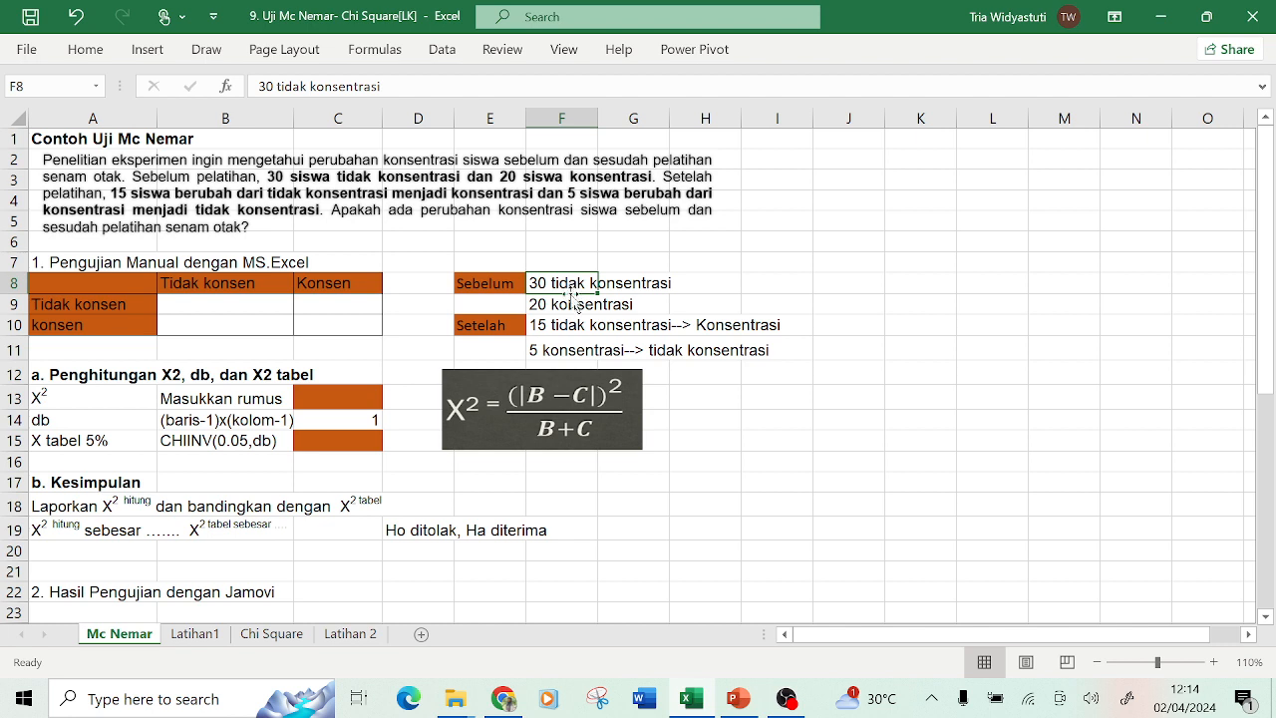
left_click(828, 393)
type("3")
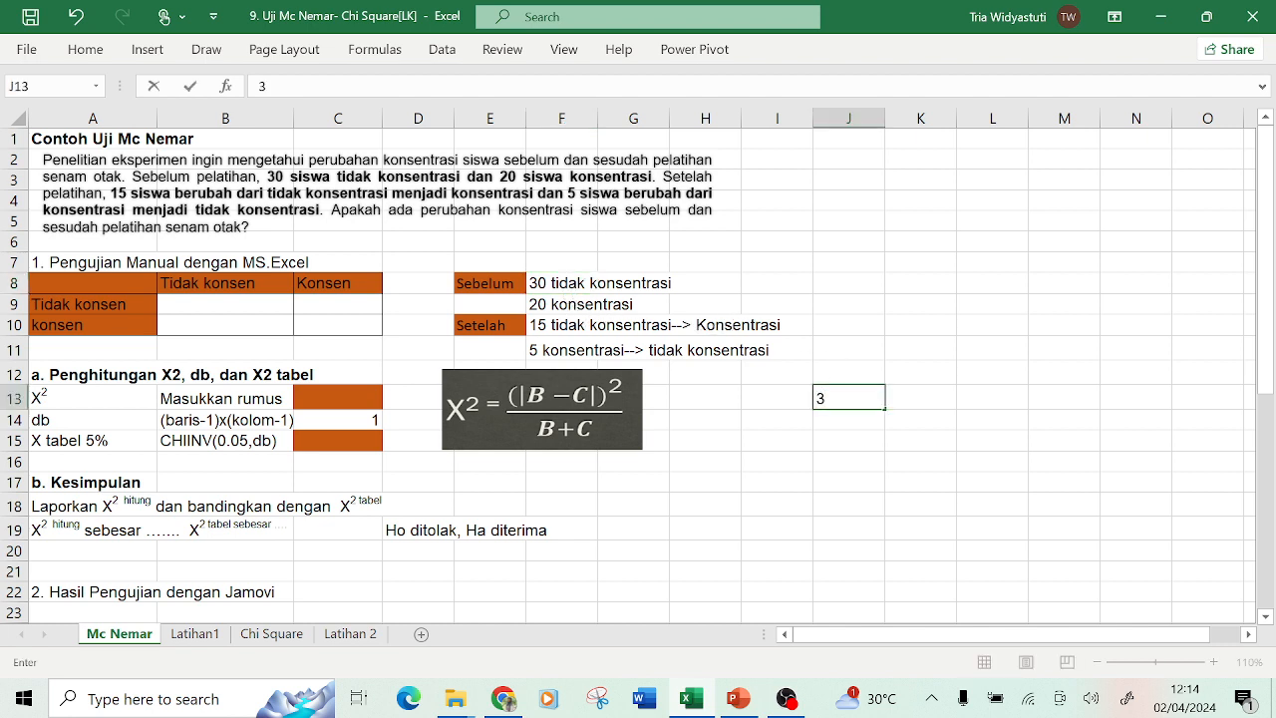
type("0")
key("Tab")
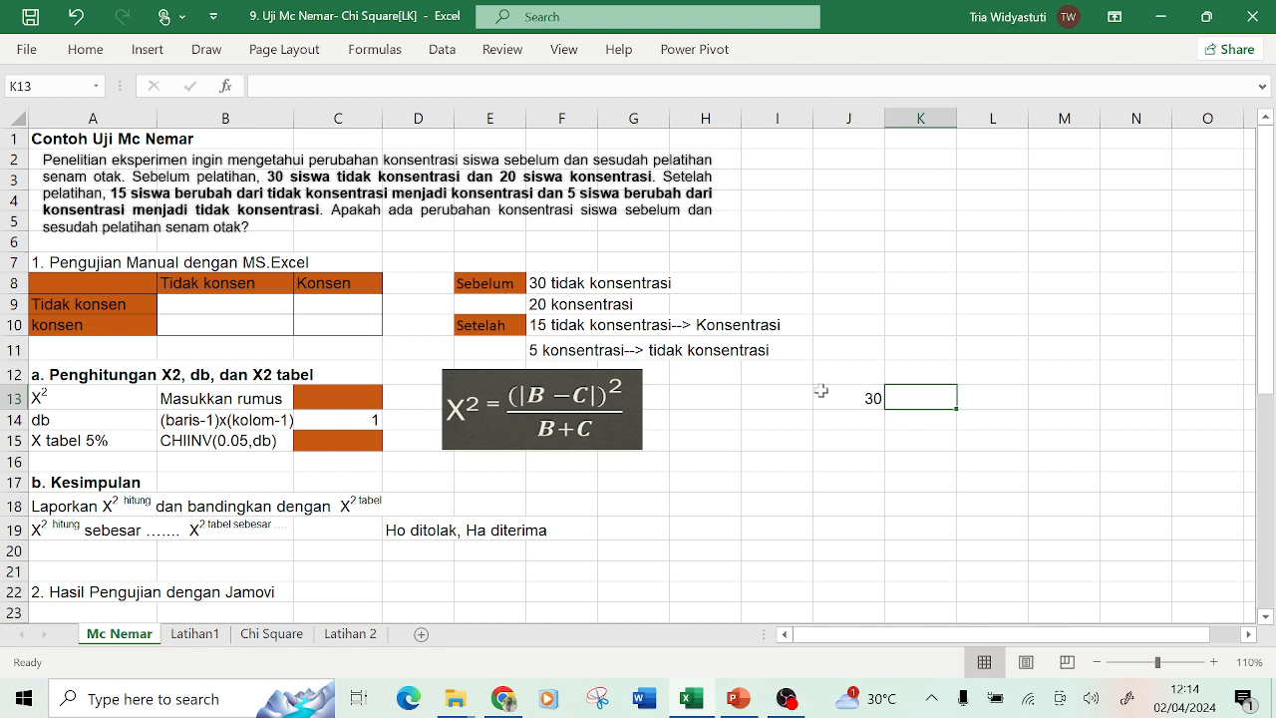
type("5")
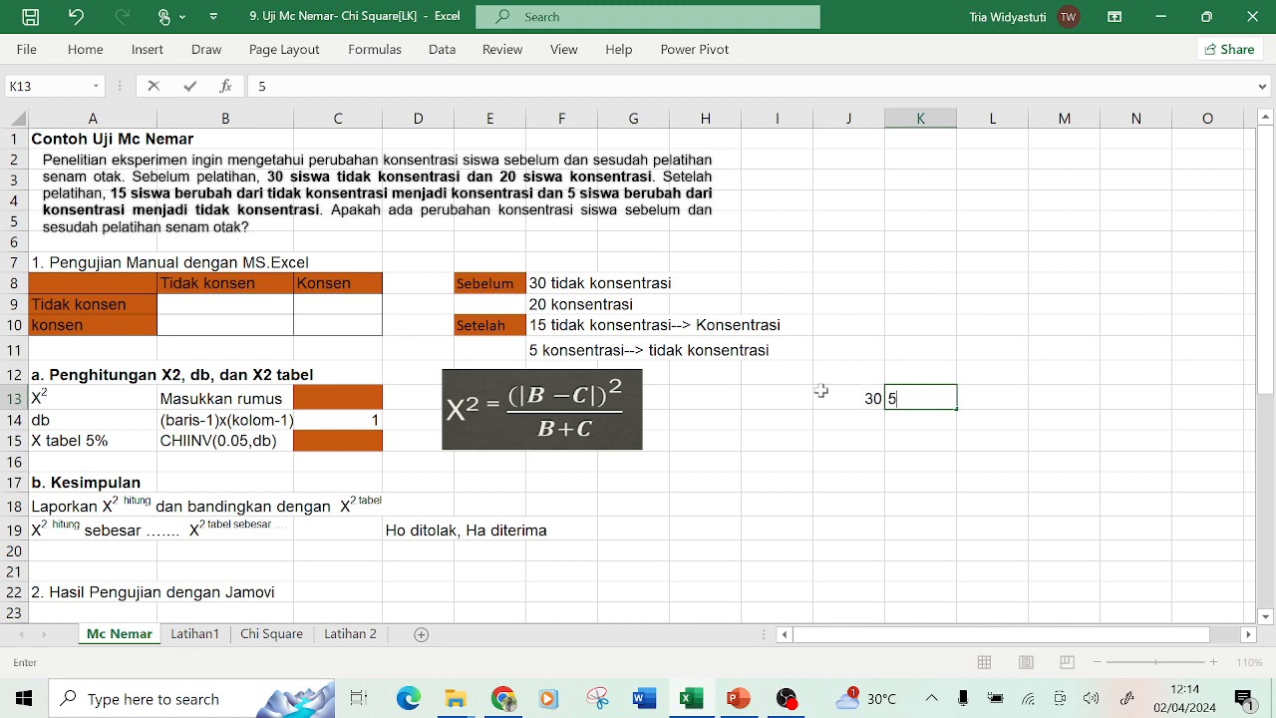
key("BackSpace")
type("15")
key("Tab")
type("kon")
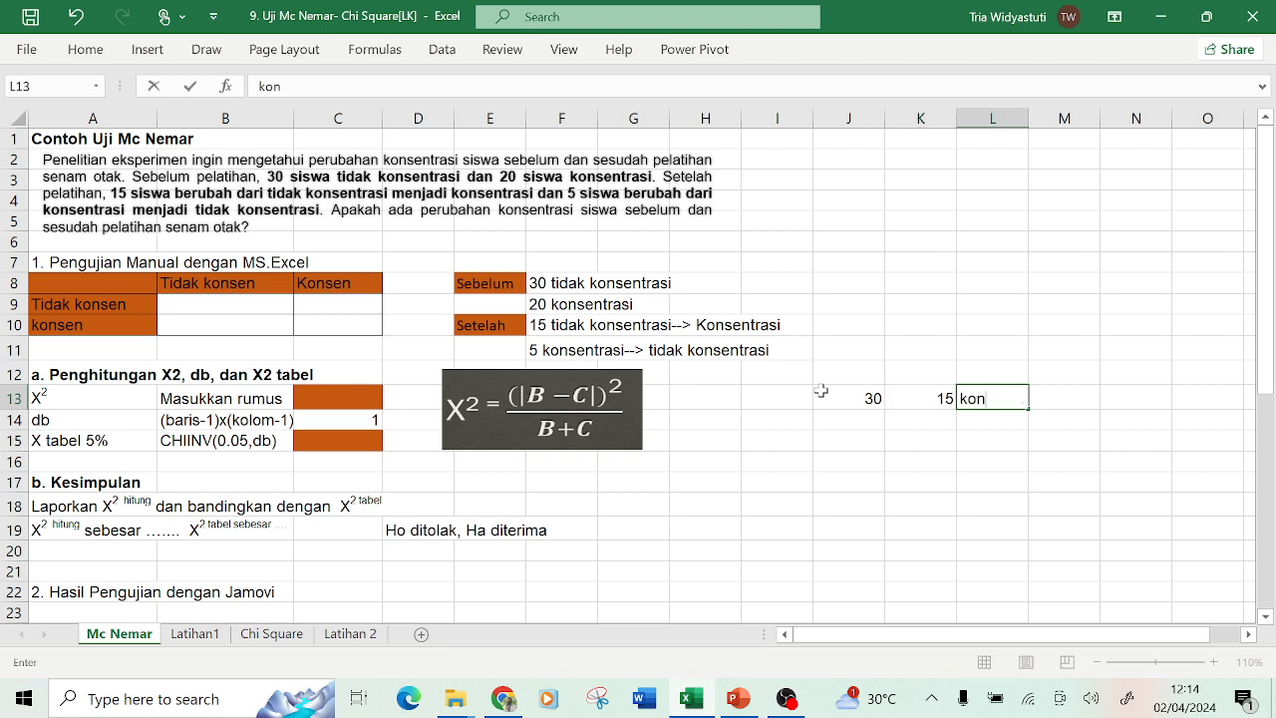
type("sentrasi")
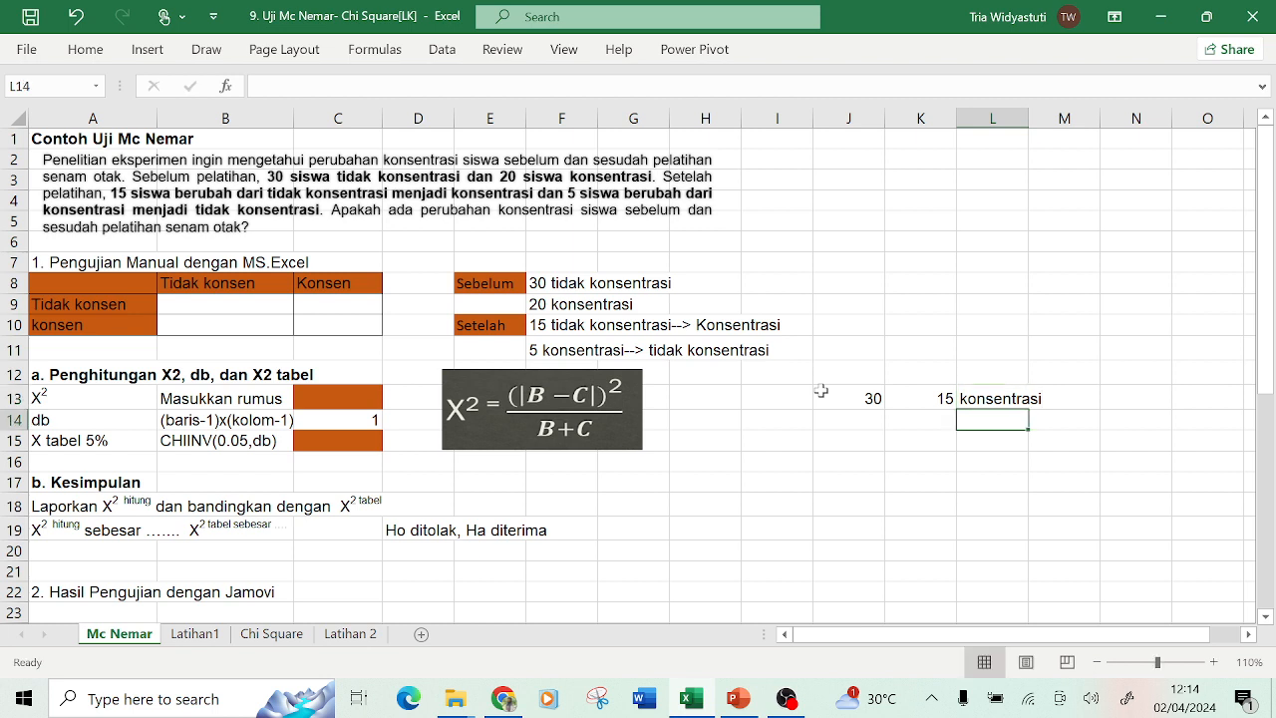
key("Return")
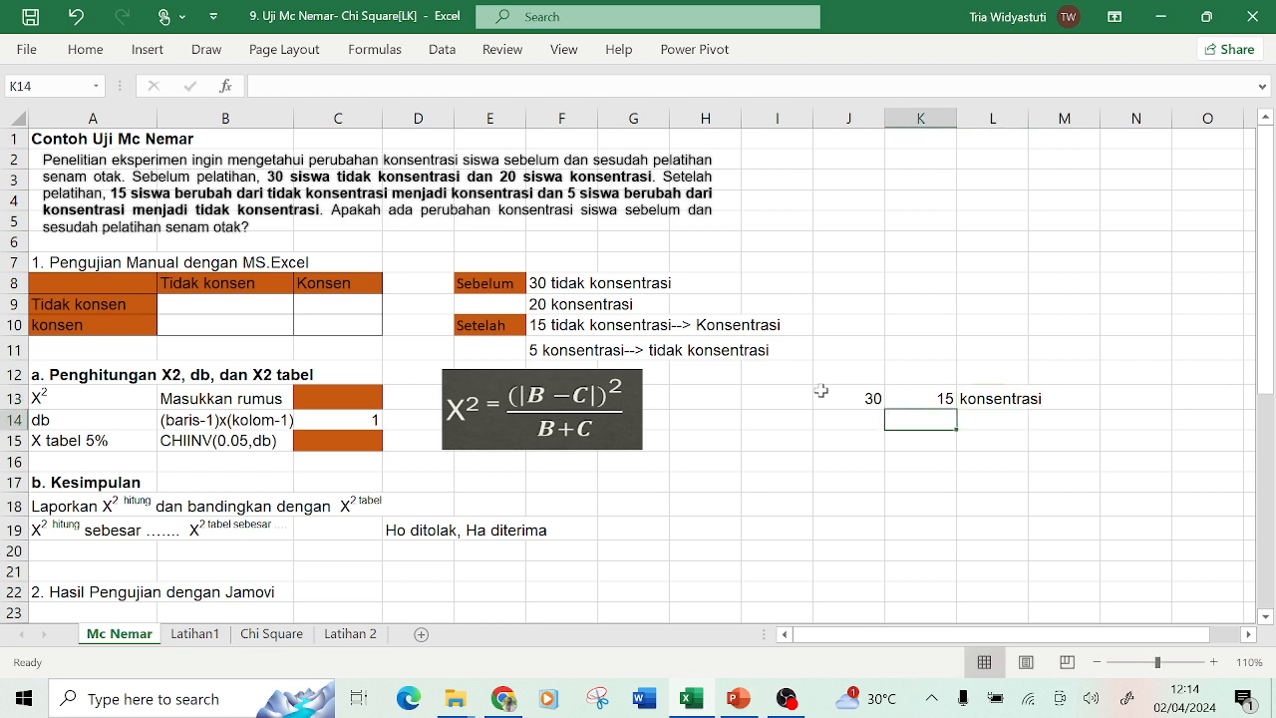
Jot 15 and the label 'tidak konsentrasi' into the scratch cells of row 14.
type("15")
key("Tab")
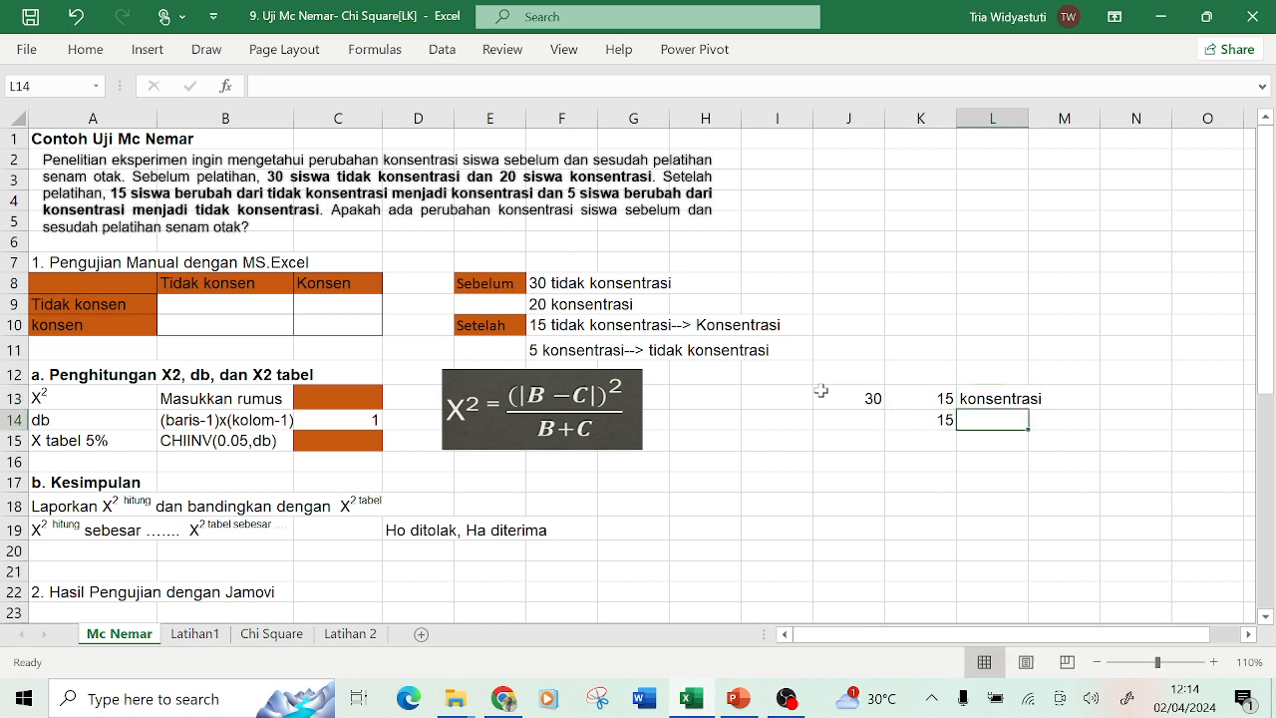
type("tidak")
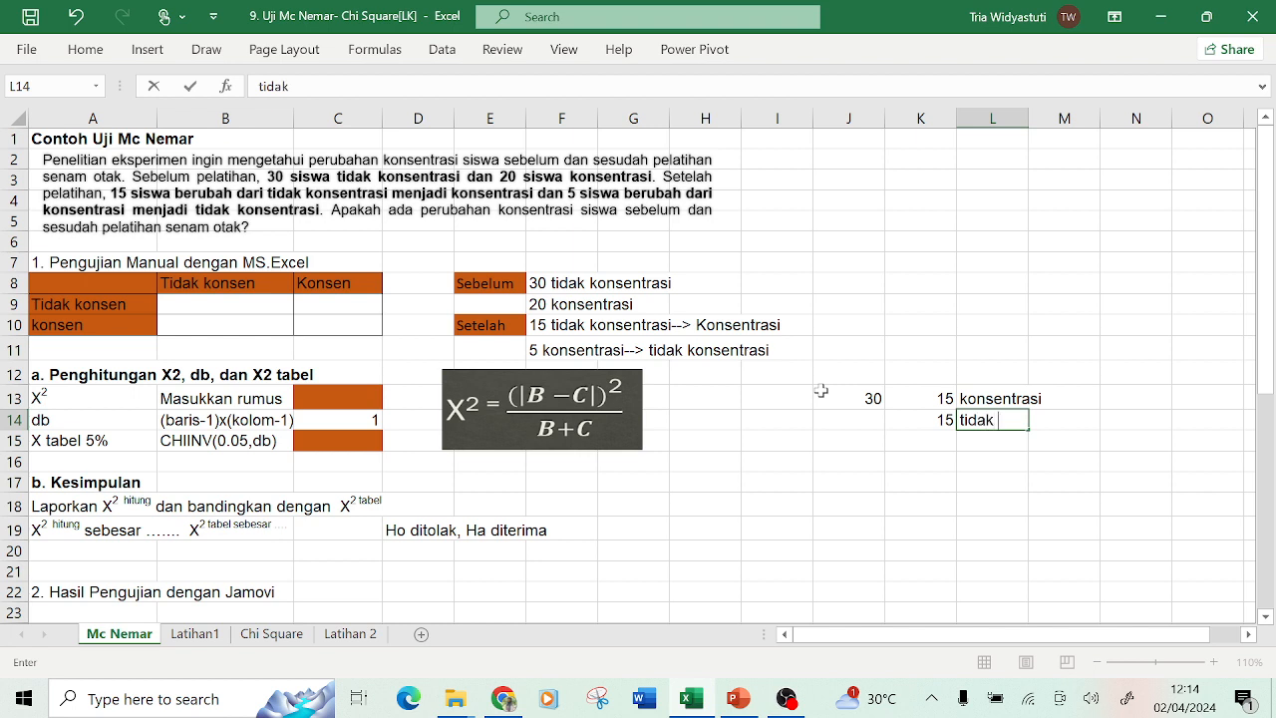
type(" konsent")
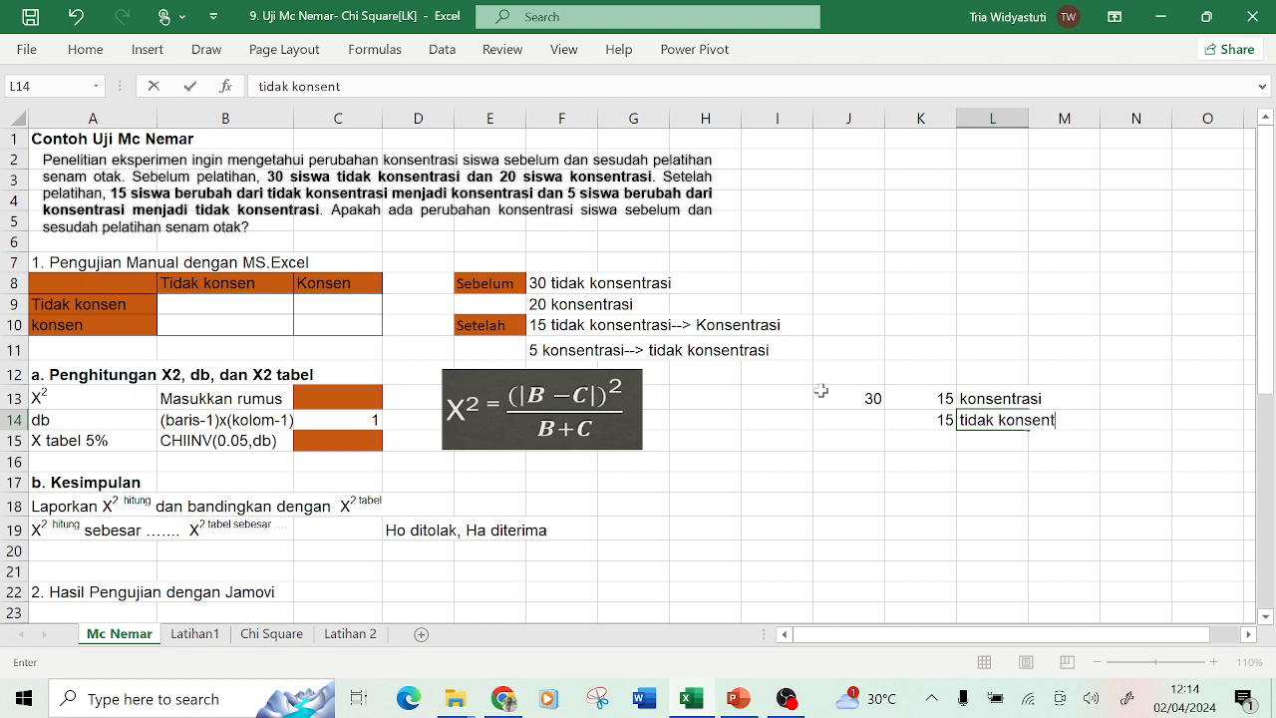
type("rasi")
left_click(829, 461)
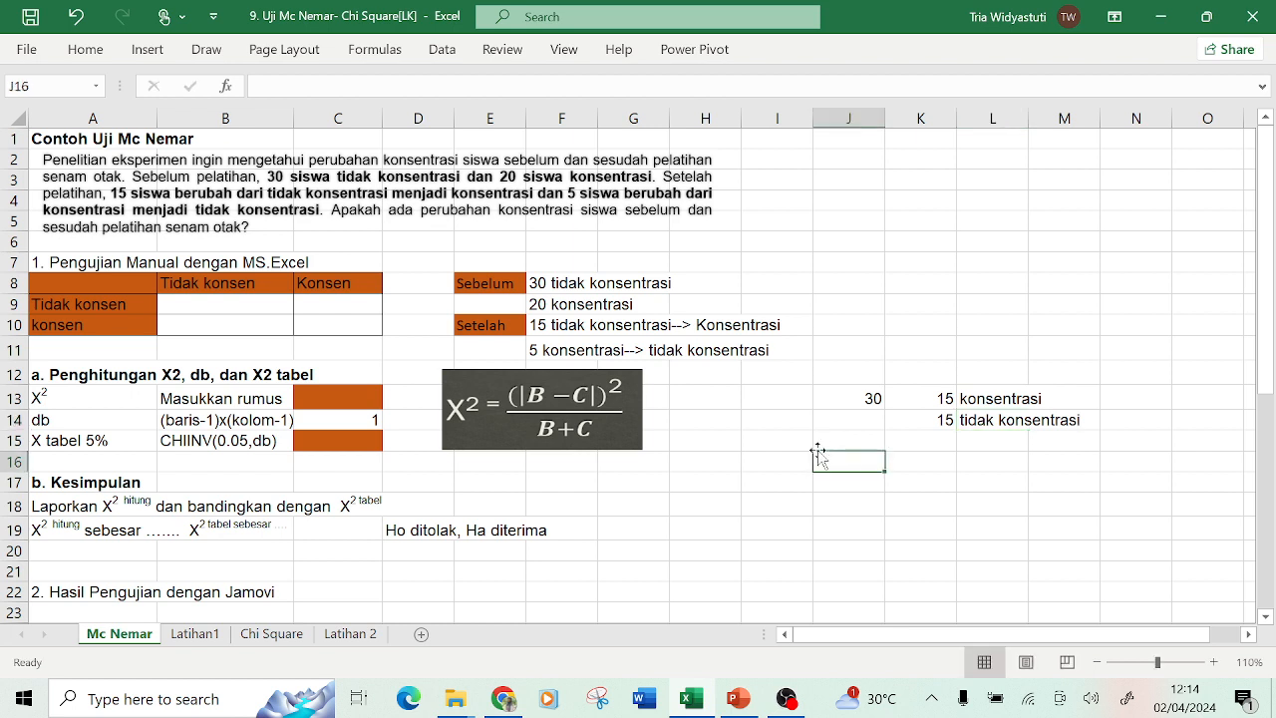
Add the scratch label 'tidak' in cell J12 above the noted numbers.
left_click(852, 401)
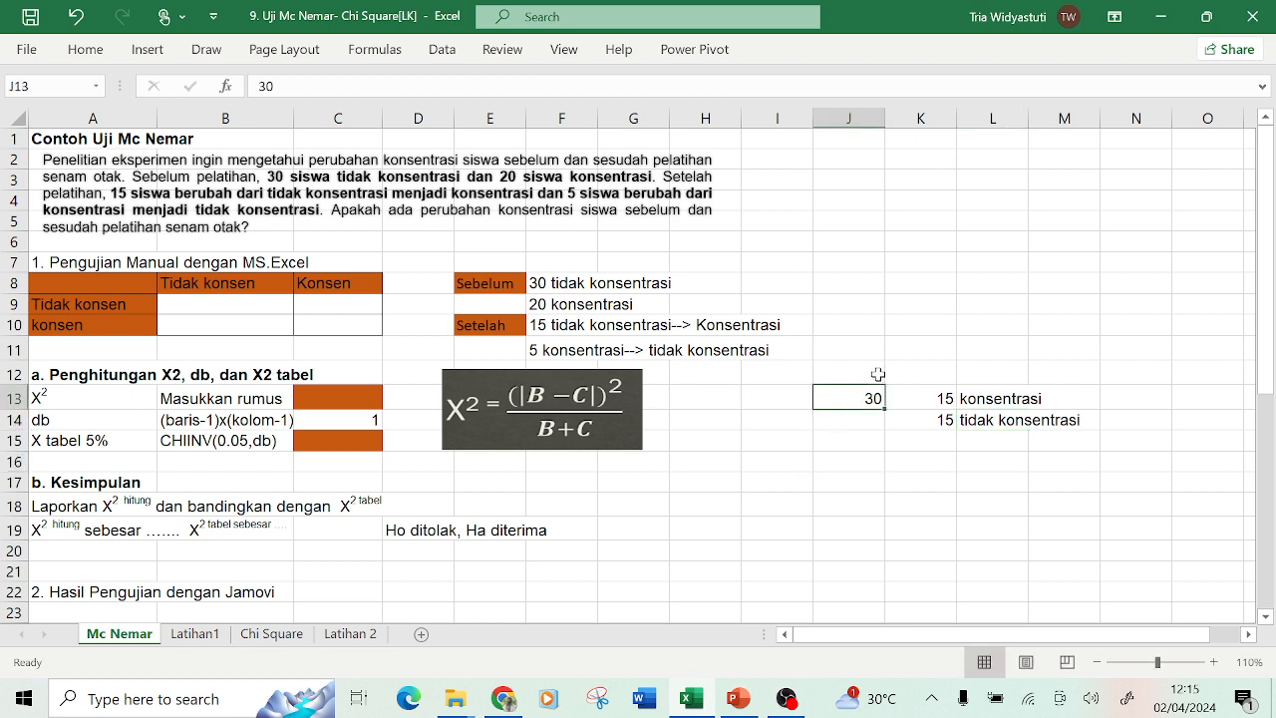
left_click(874, 371)
type("ti")
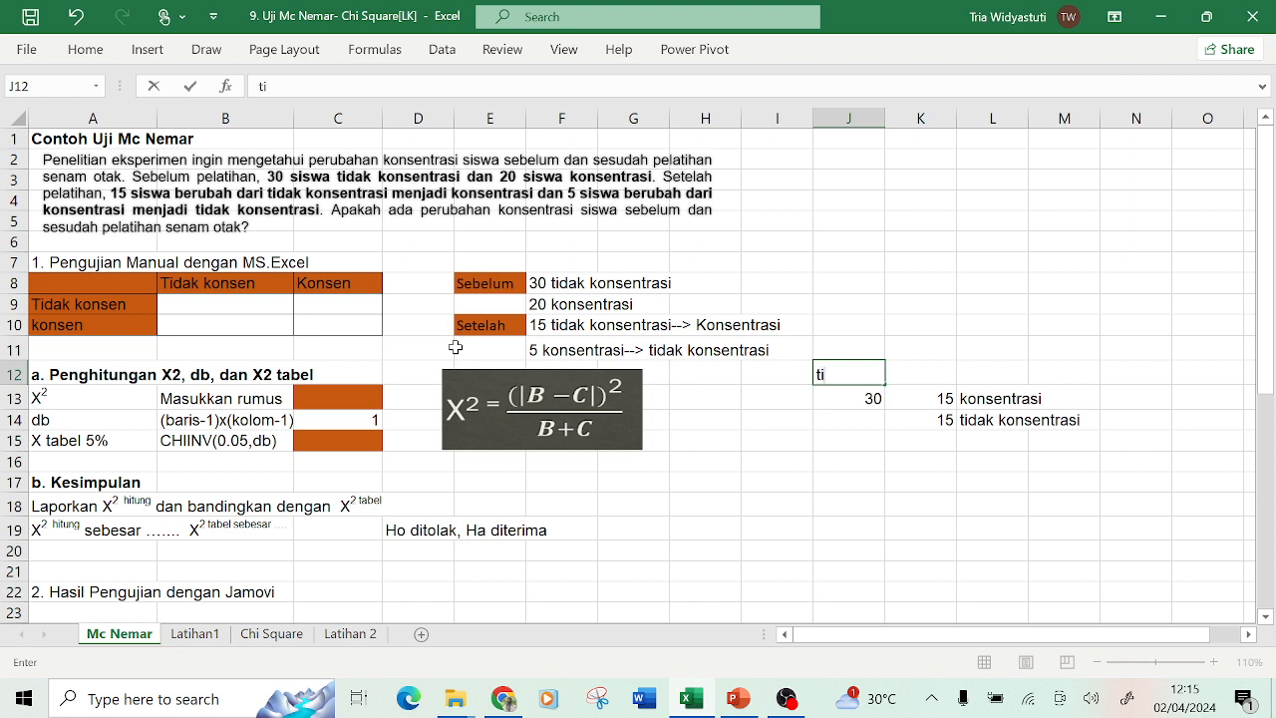
type("a")
key("BackSpace")
key("BackSpace")
type("idak")
key("Tab")
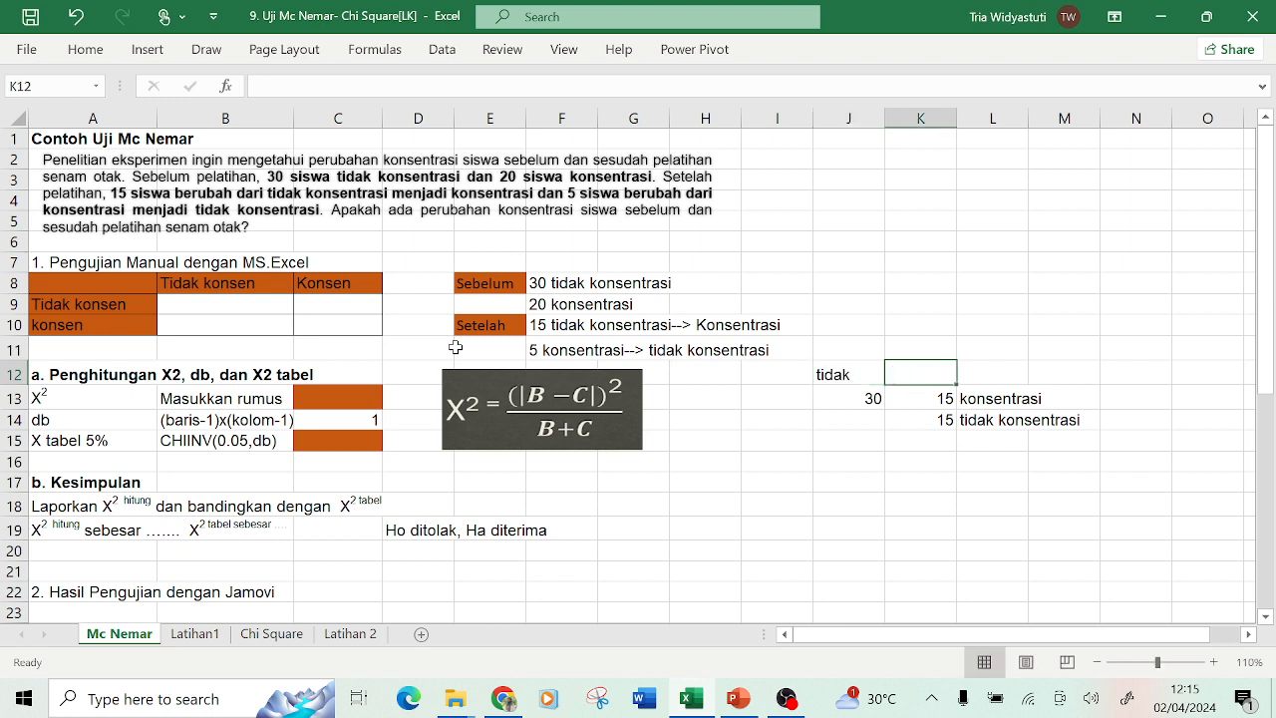
Review the scratch cells around J12 to L14.
key("Up")
key("Left")
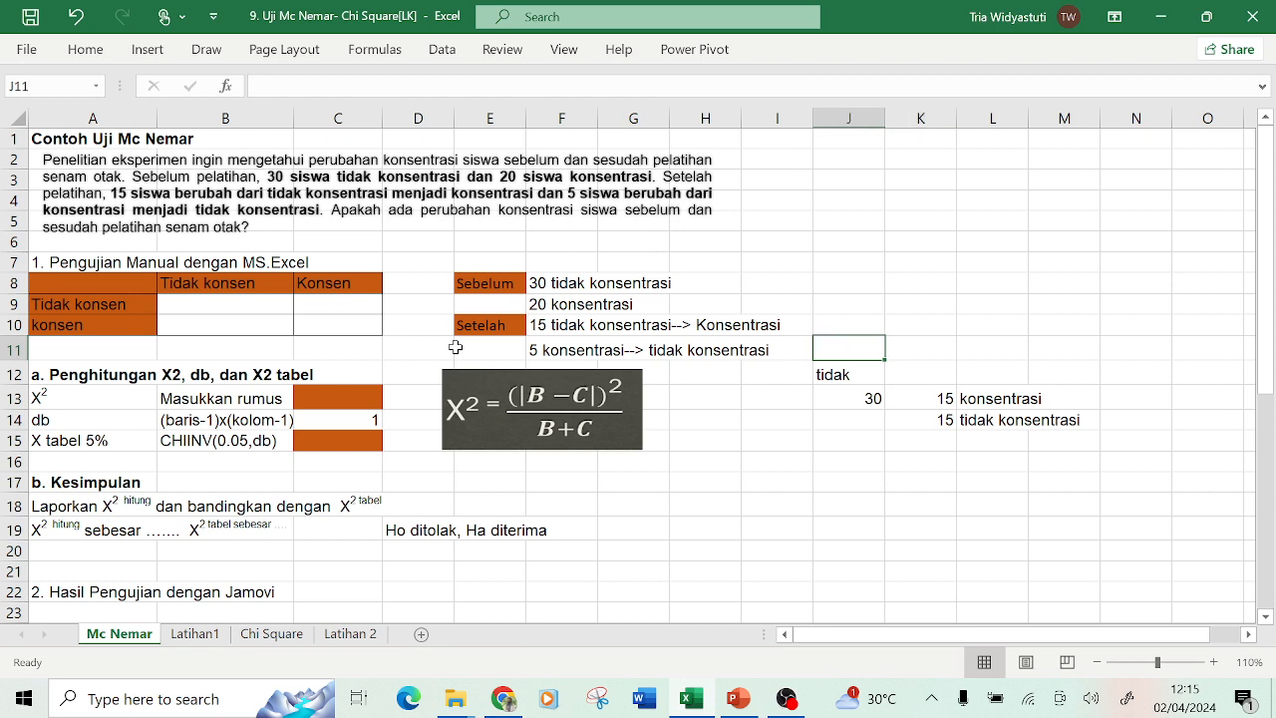
key("Down")
key("Down")
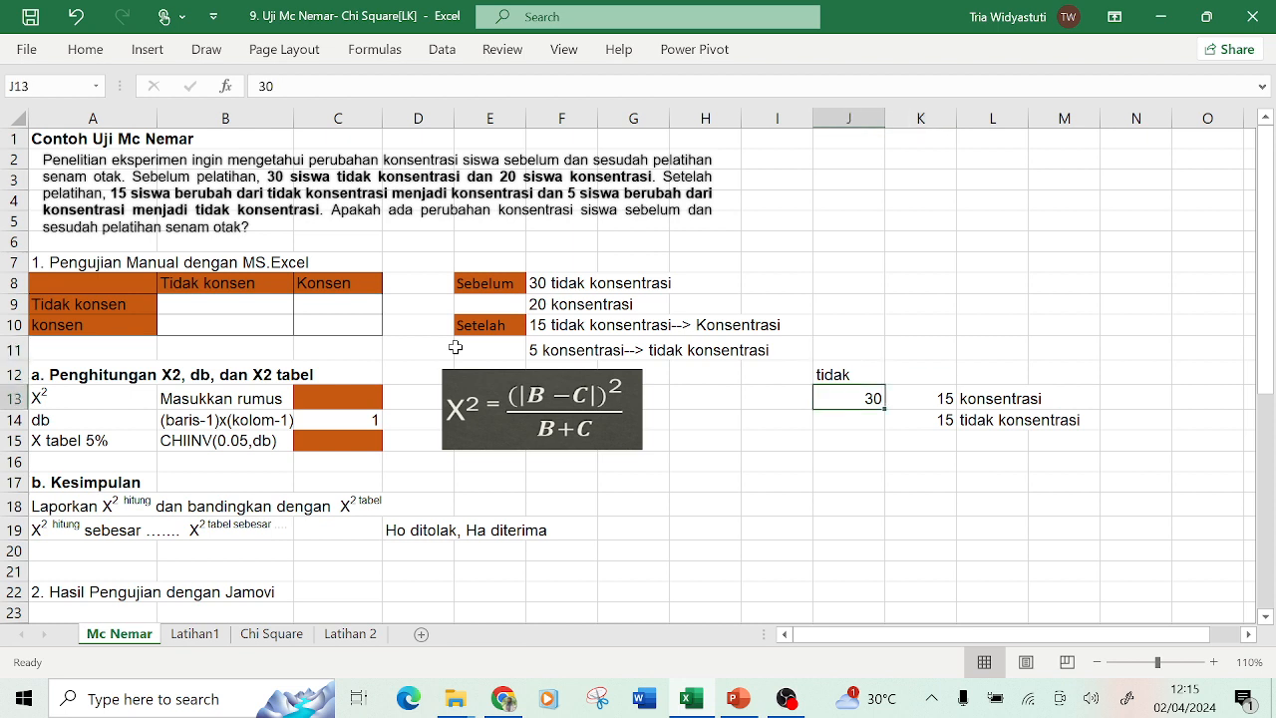
key("Right")
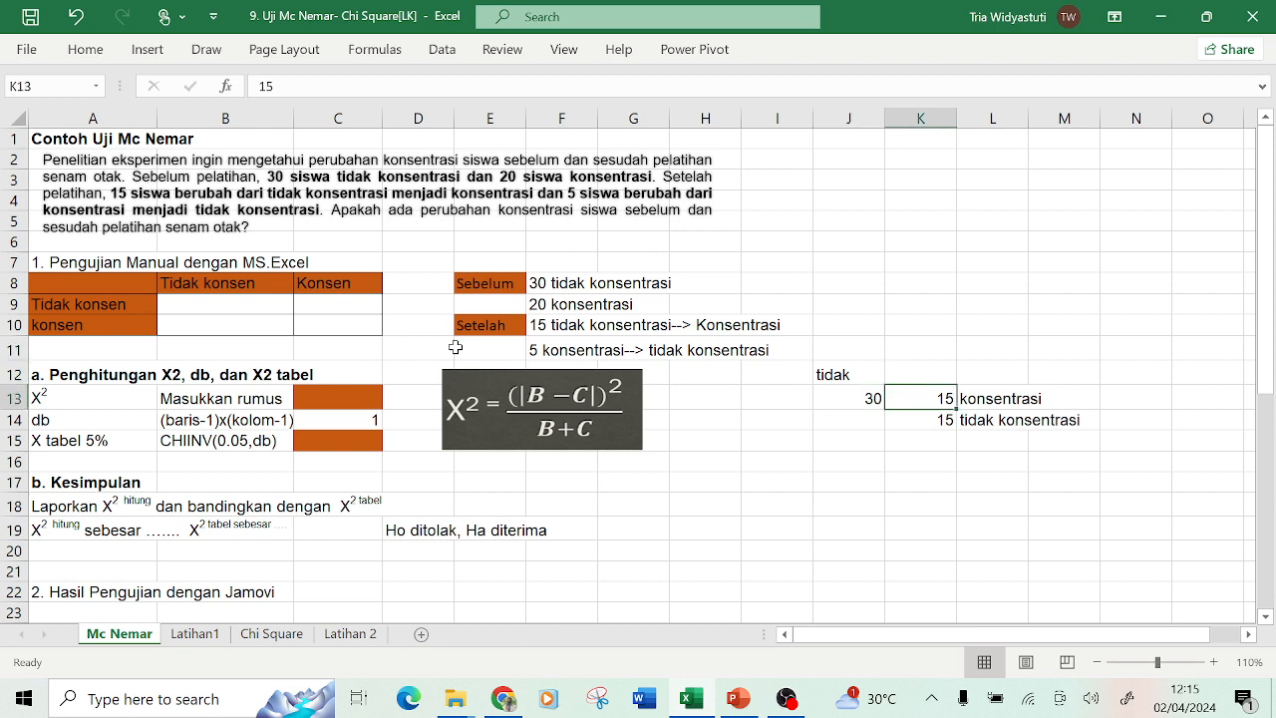
key("Right")
key("Left")
key("Down")
key("Right")
key("Left")
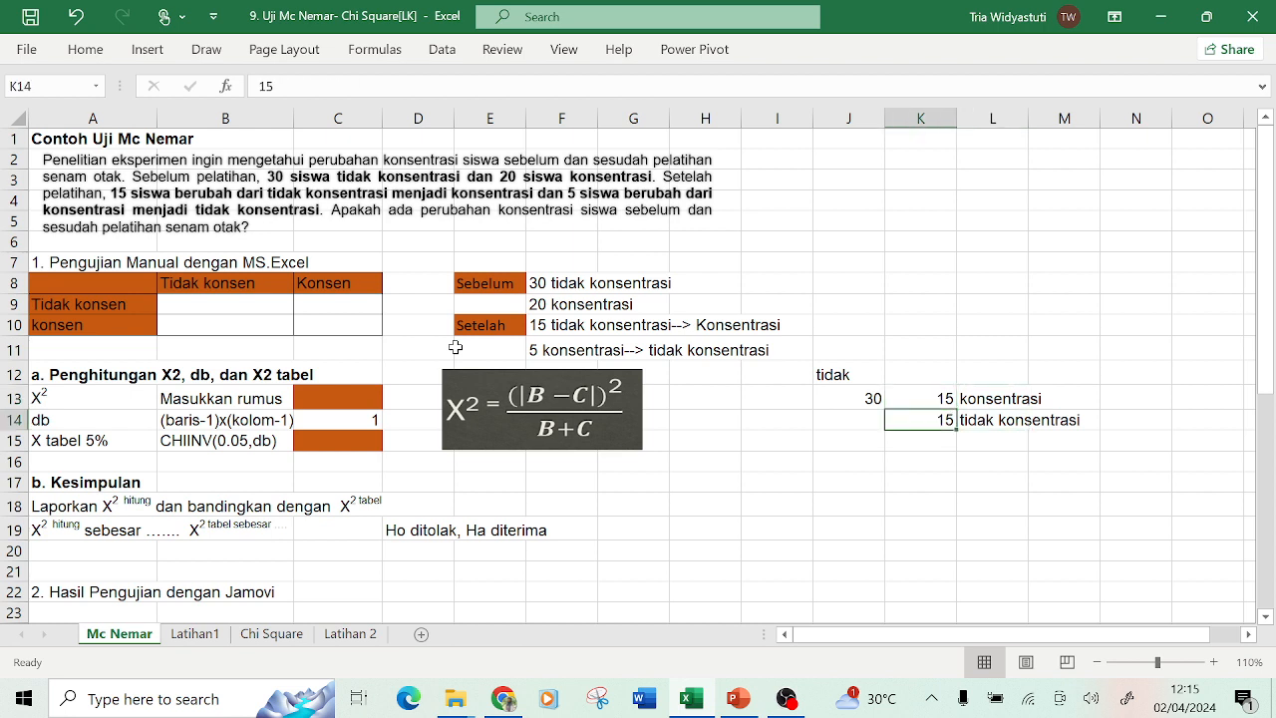
Enter 15 in the table cell for Tidak konsen before and Tidak konsen after (B9).
left_click(213, 306)
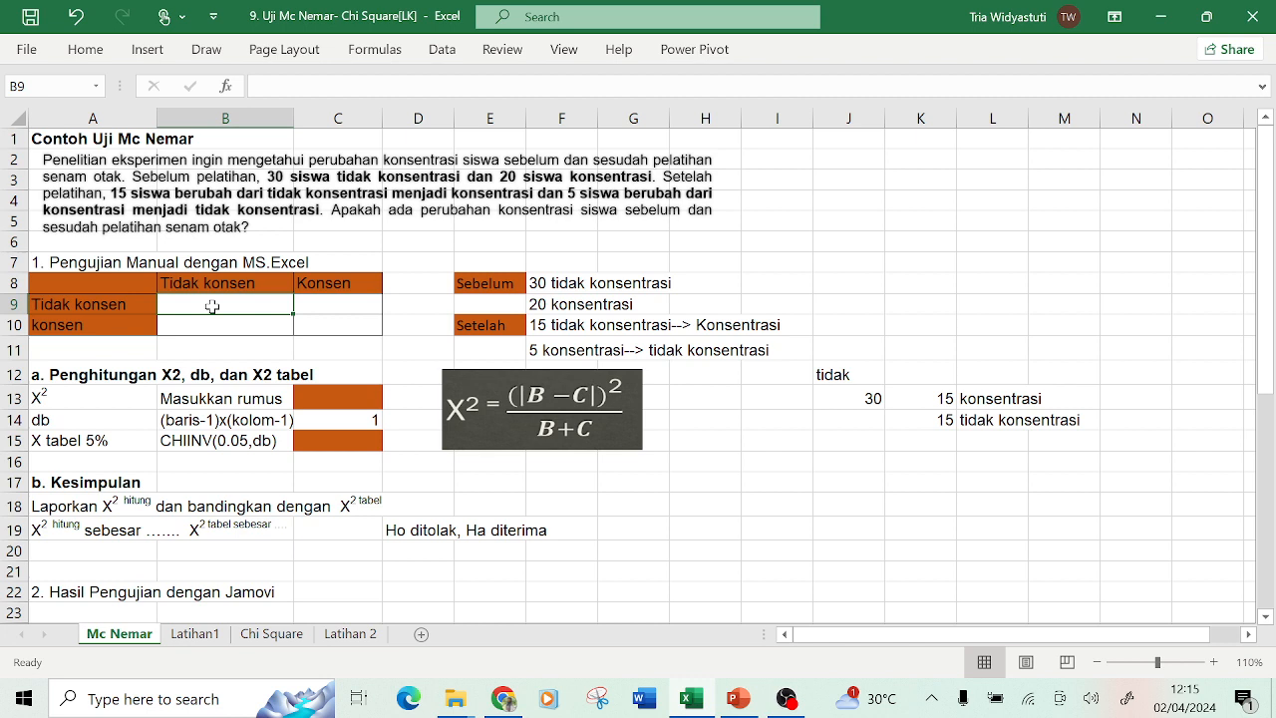
type("15")
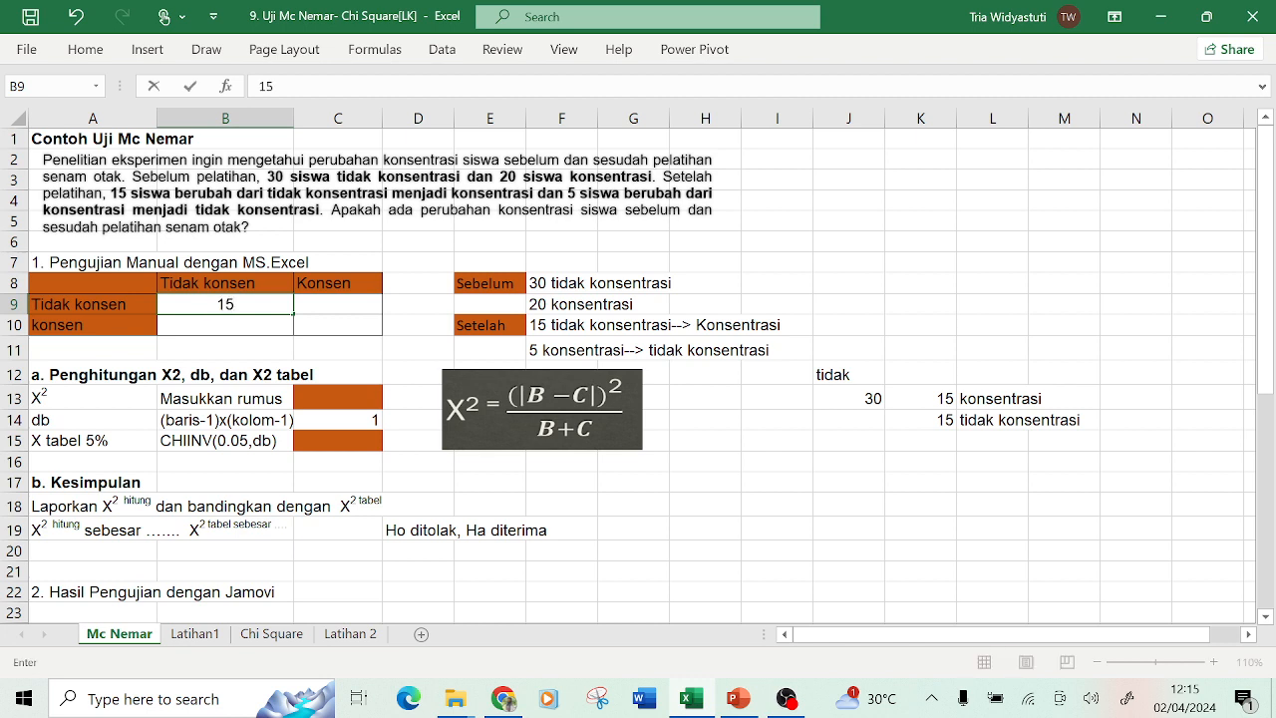
left_click(307, 305)
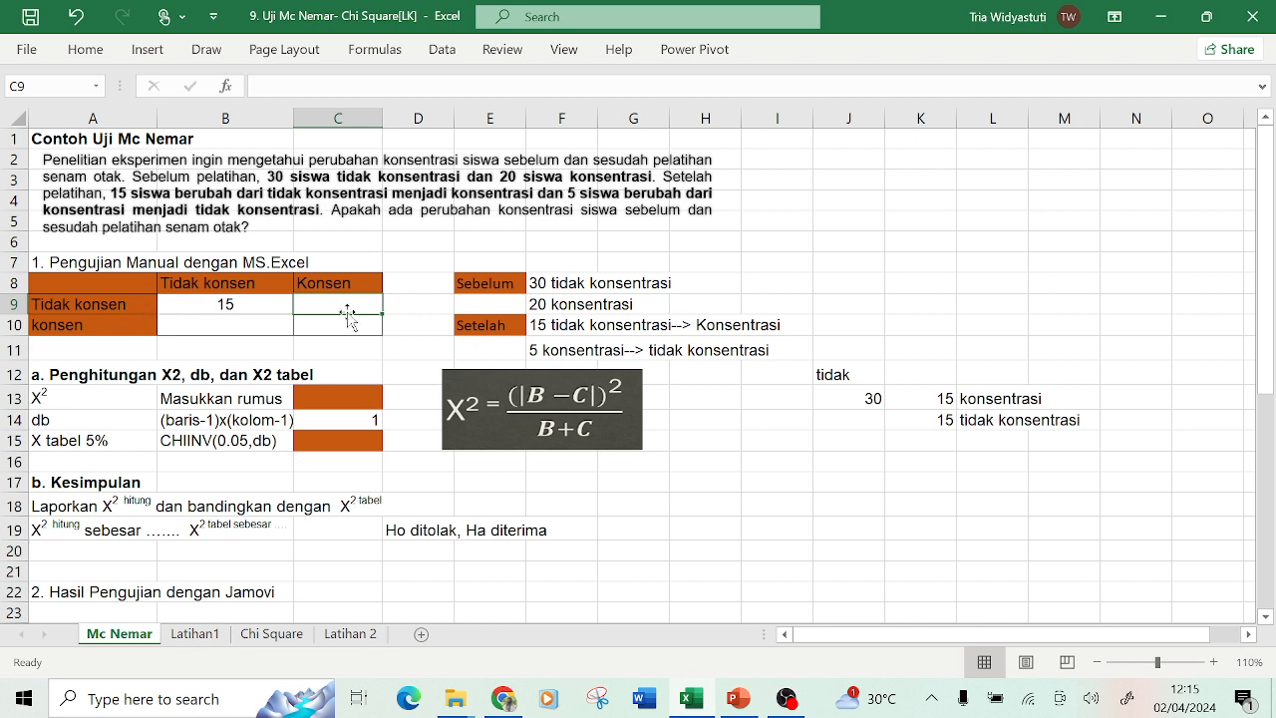
Enter 15 in the table cell for Tidak konsen before and Konsen after (C9).
left_click(540, 329)
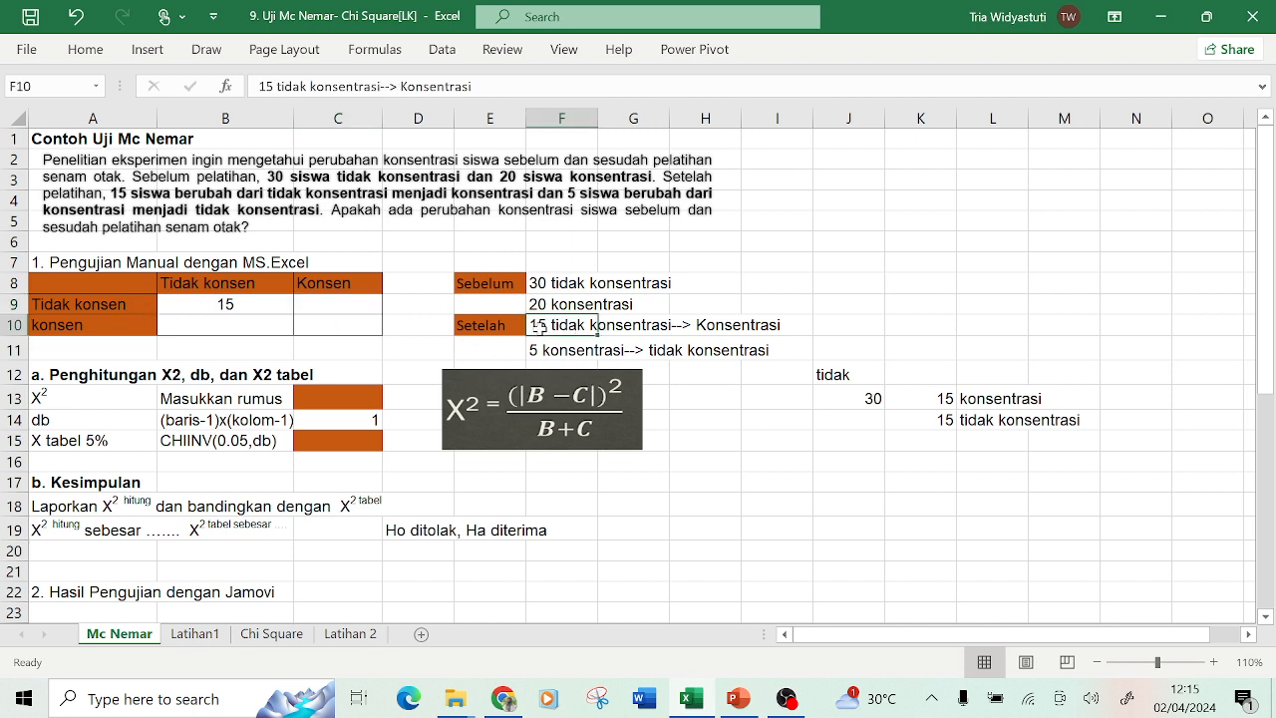
left_click(354, 308)
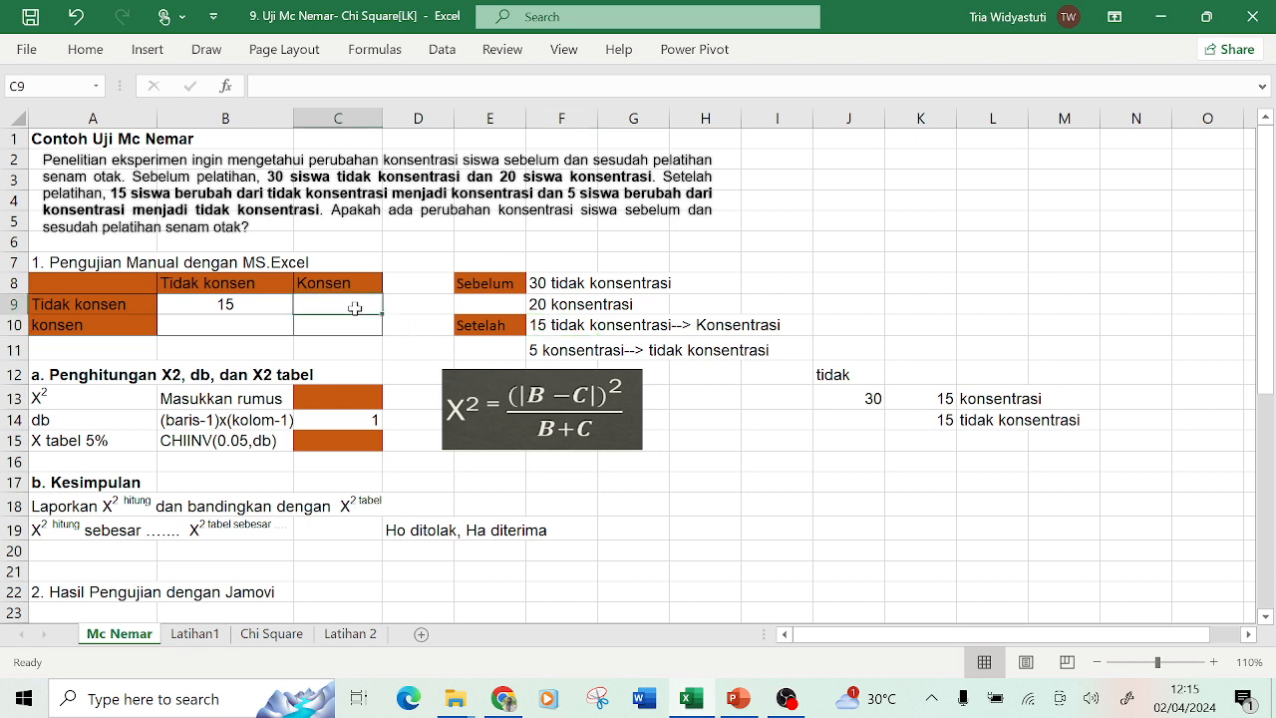
type("15")
key("Return")
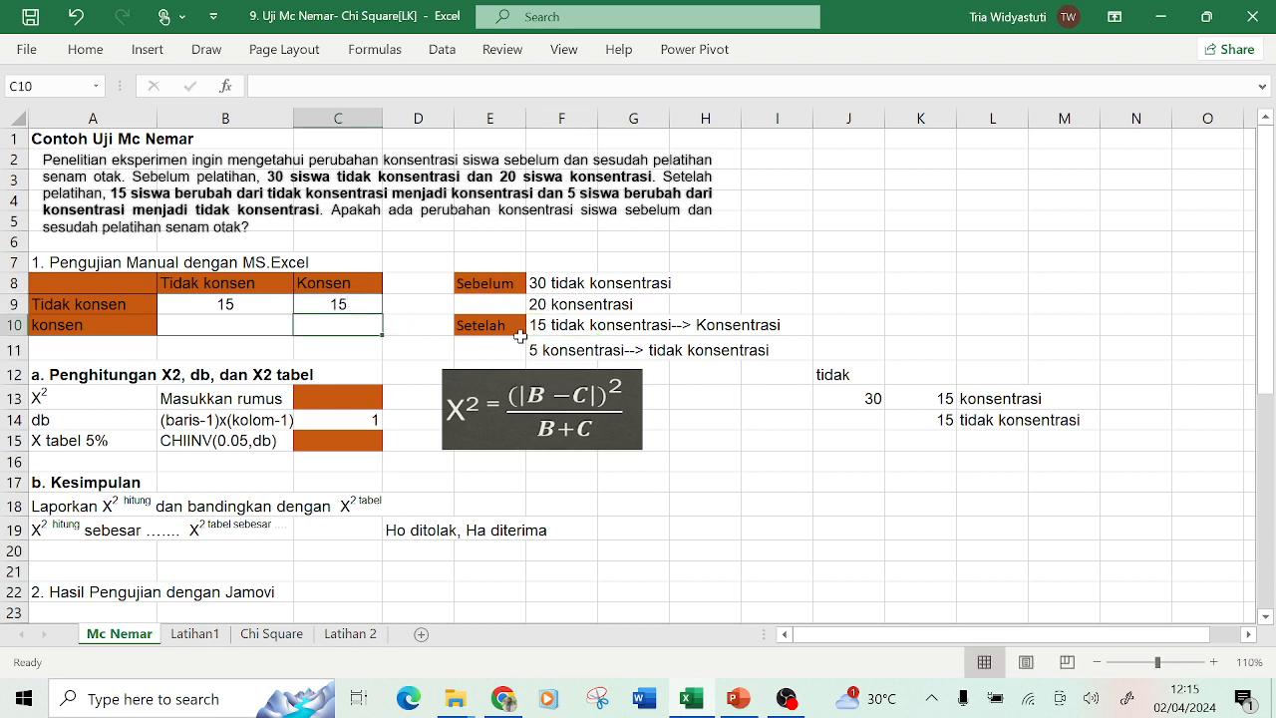
Clear the scratch notes from J12 to L14.
left_click(568, 329)
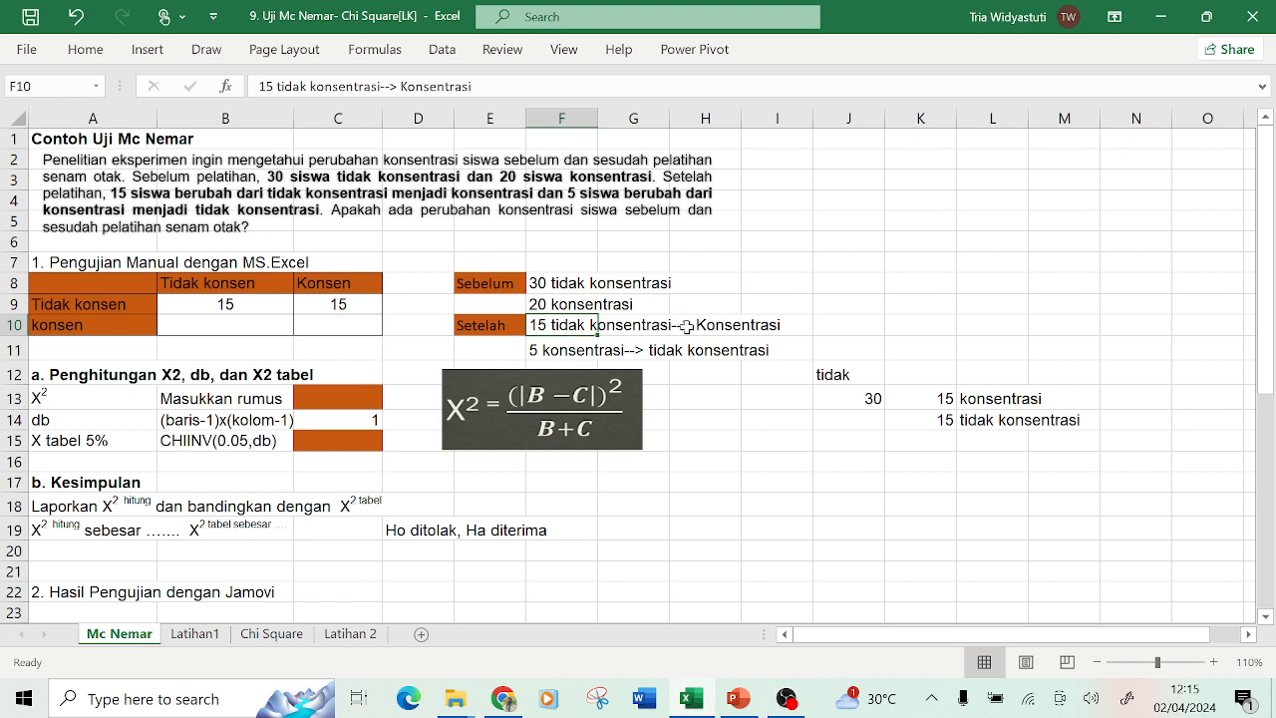
left_click_drag(877, 377, 972, 422)
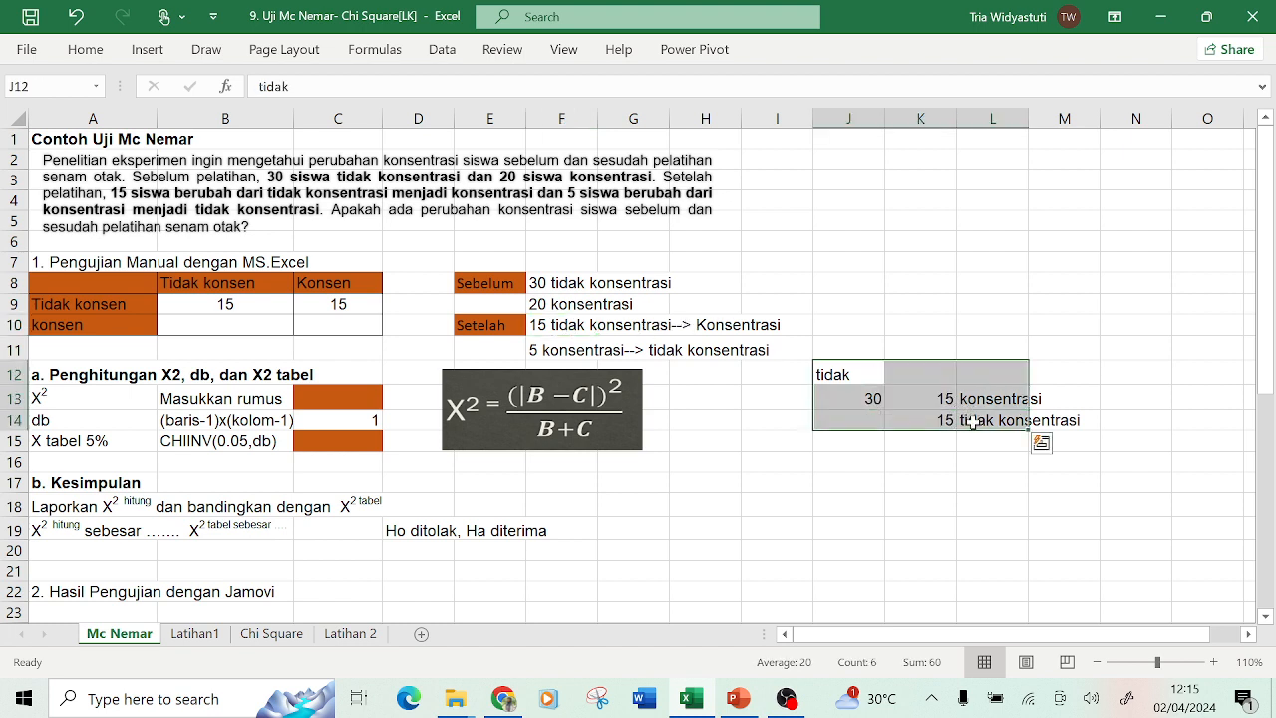
key("Delete")
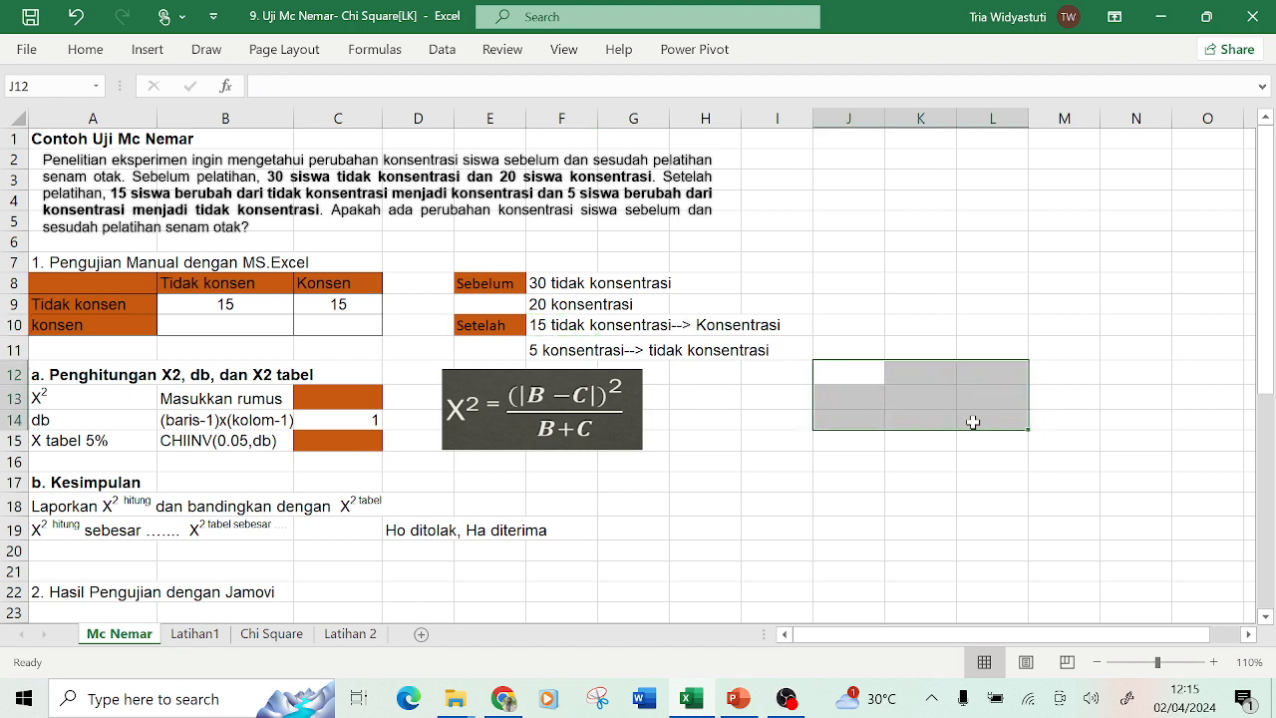
Enter 5 in the table cell for konsen before and Tidak konsen after (B10).
left_click(271, 328)
left_click(260, 308)
left_click(307, 307)
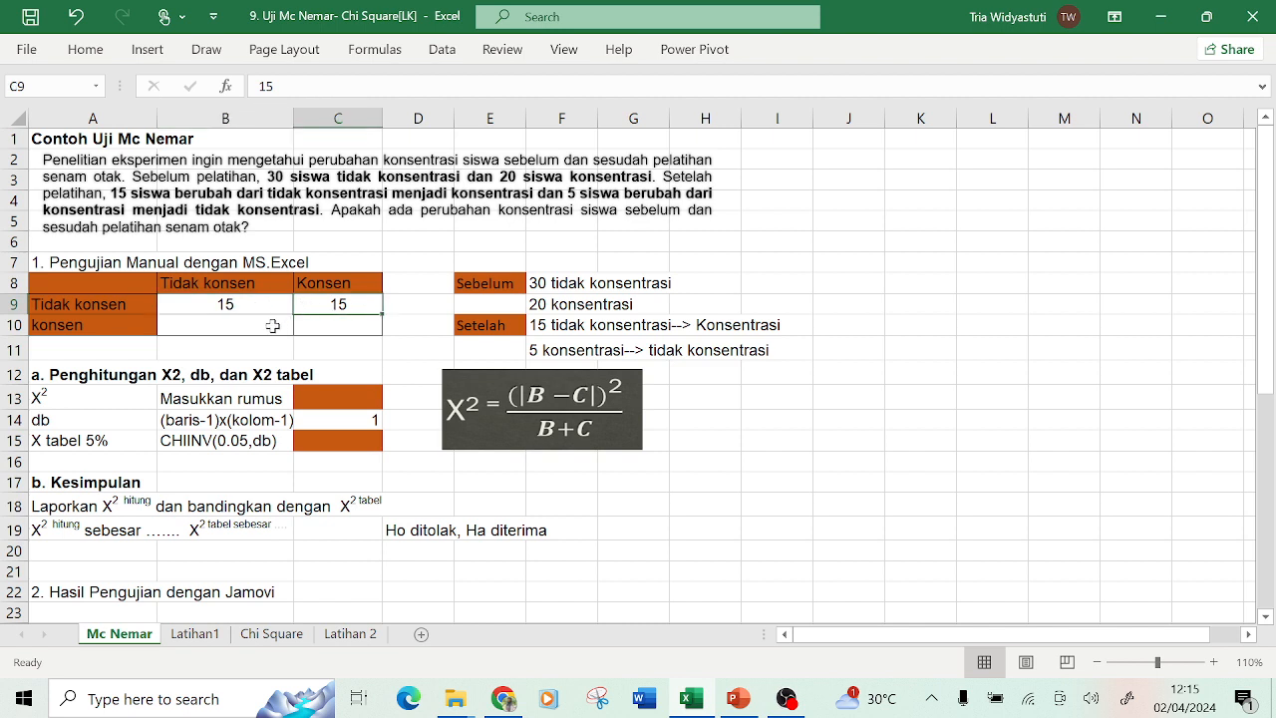
left_click(273, 325)
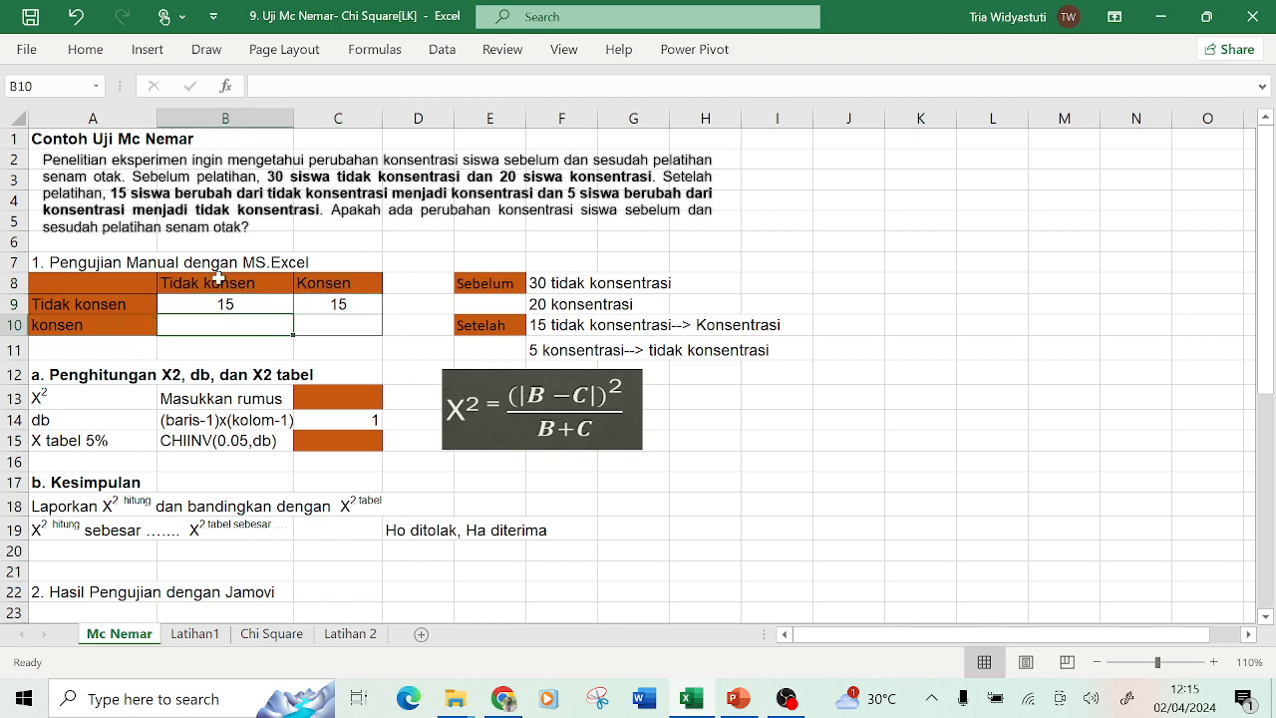
left_click(548, 349)
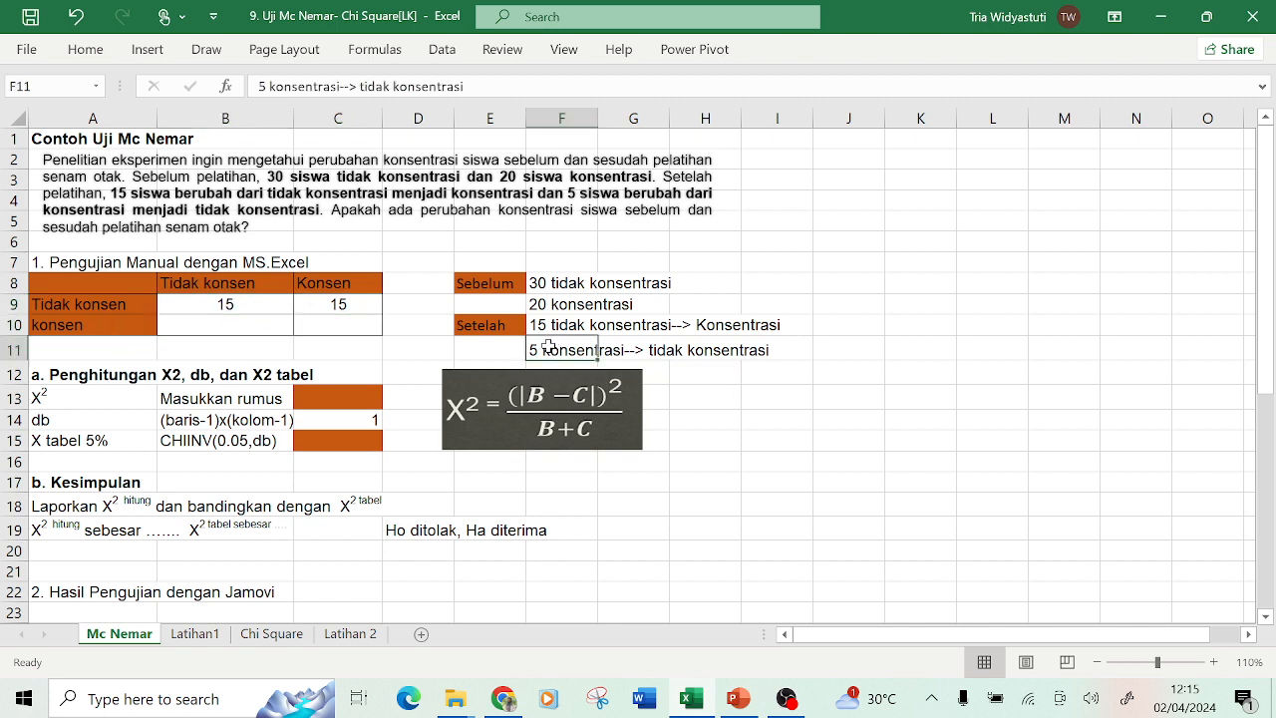
left_click(239, 326)
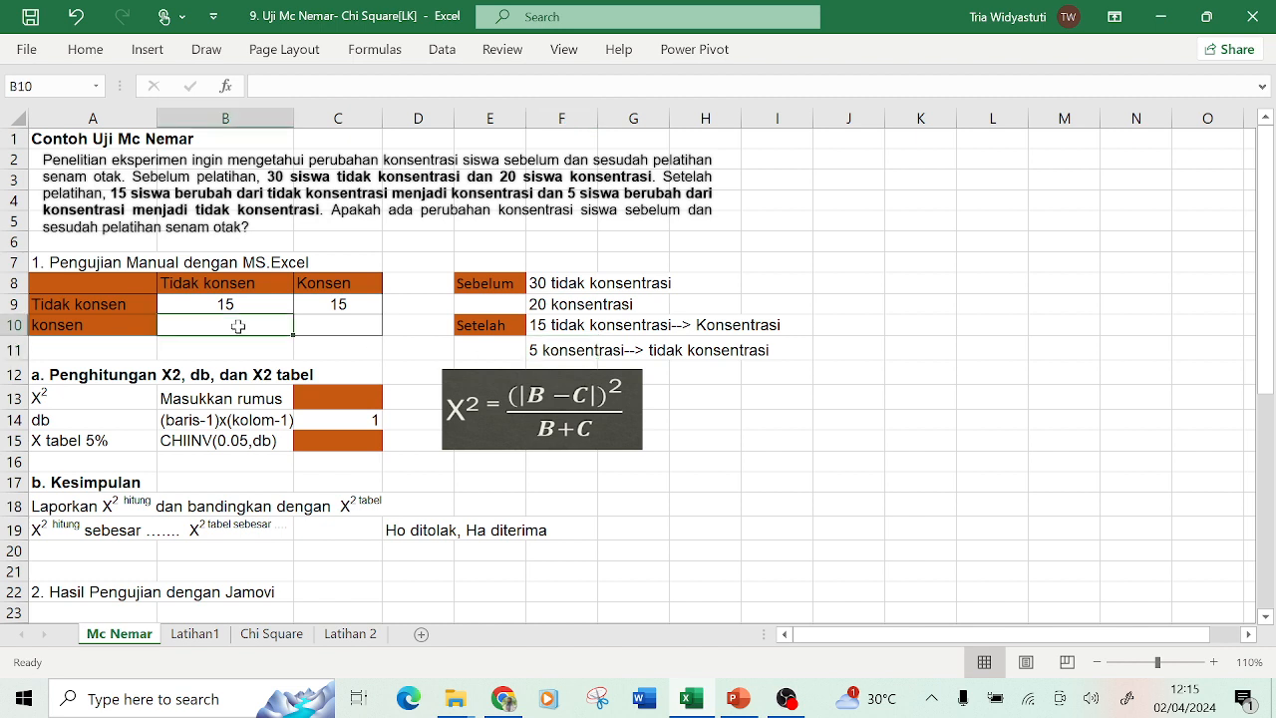
type("5")
key("Tab")
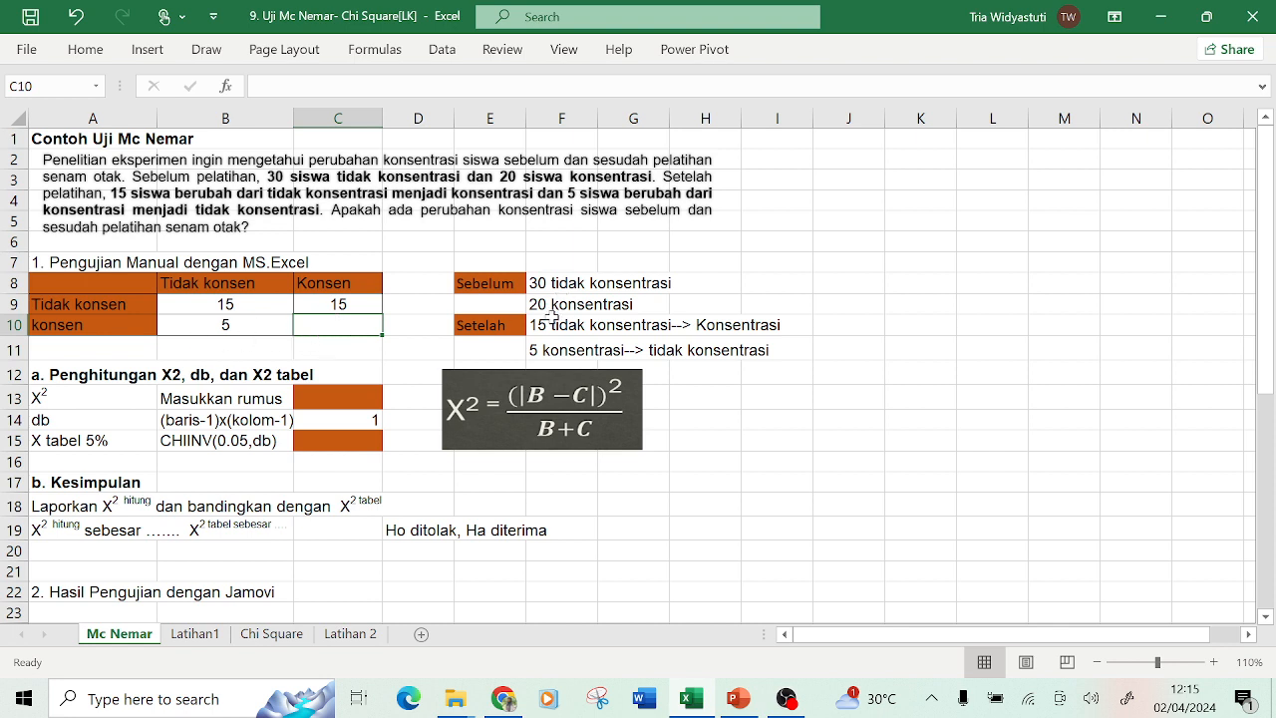
Enter 15 in the table cell for konsen before and Konsen after (C10).
left_click(538, 306)
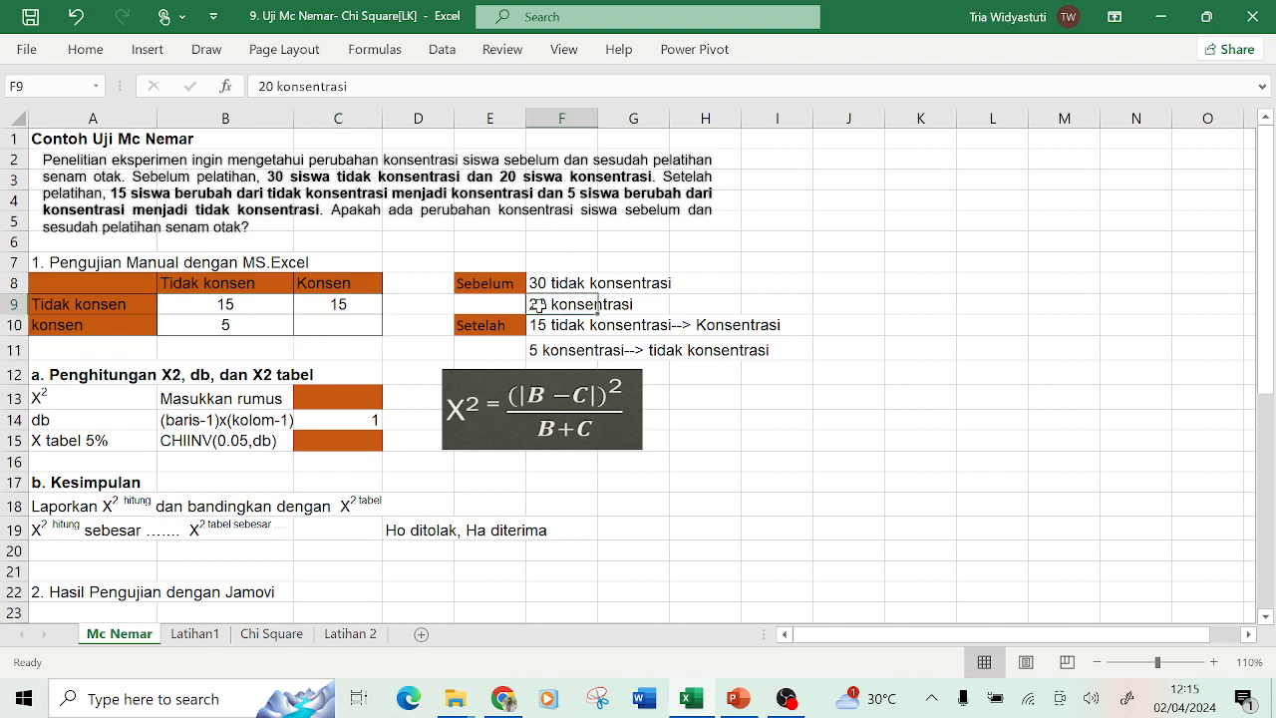
left_click(559, 353)
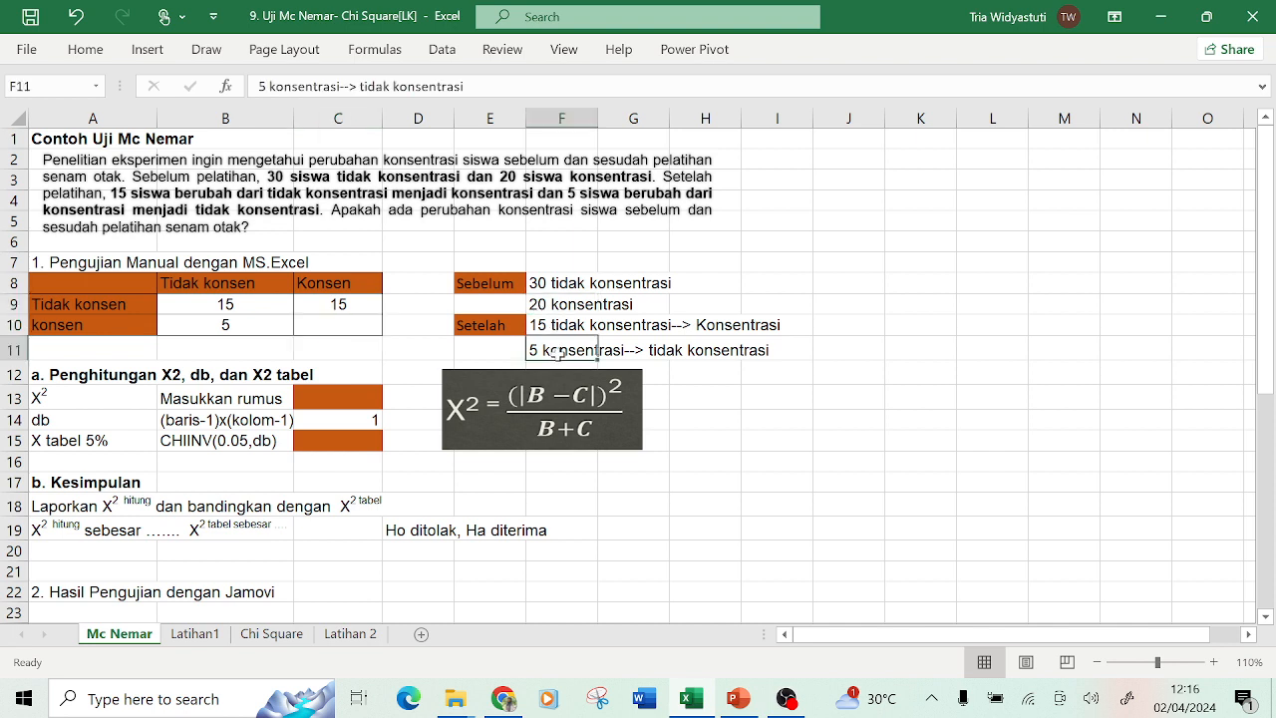
left_click(377, 319)
type("15")
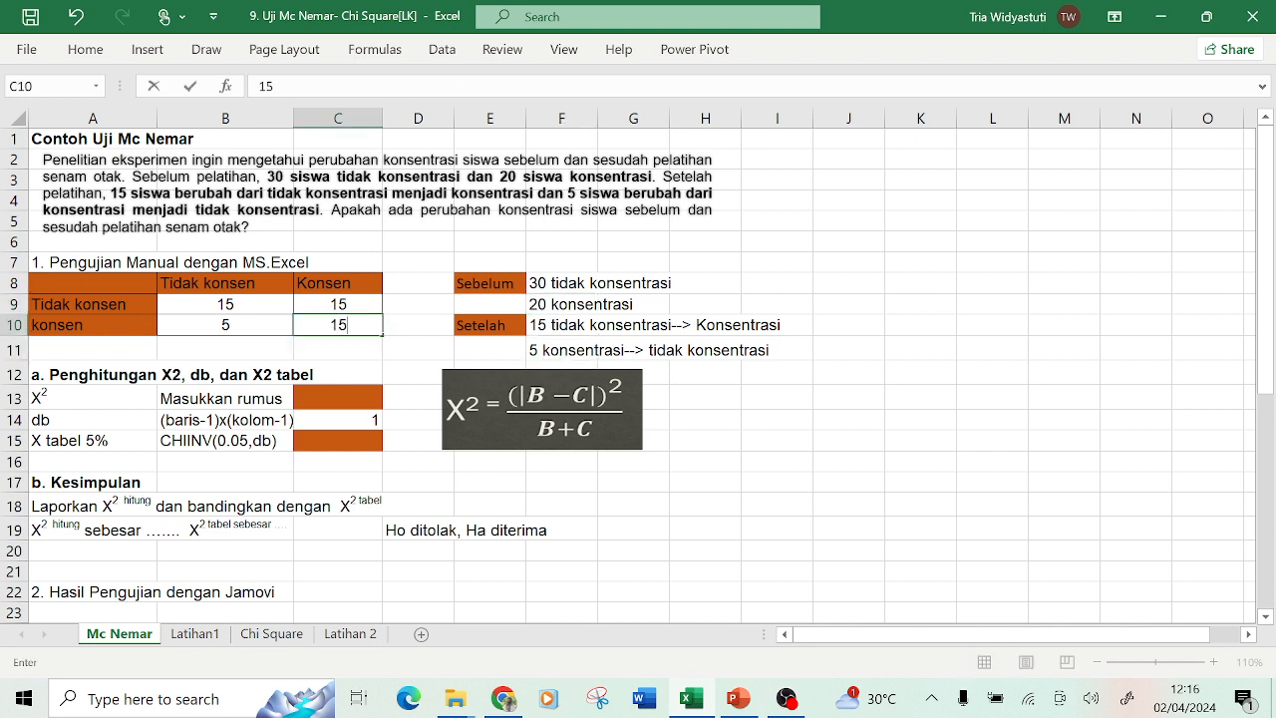
key("Return")
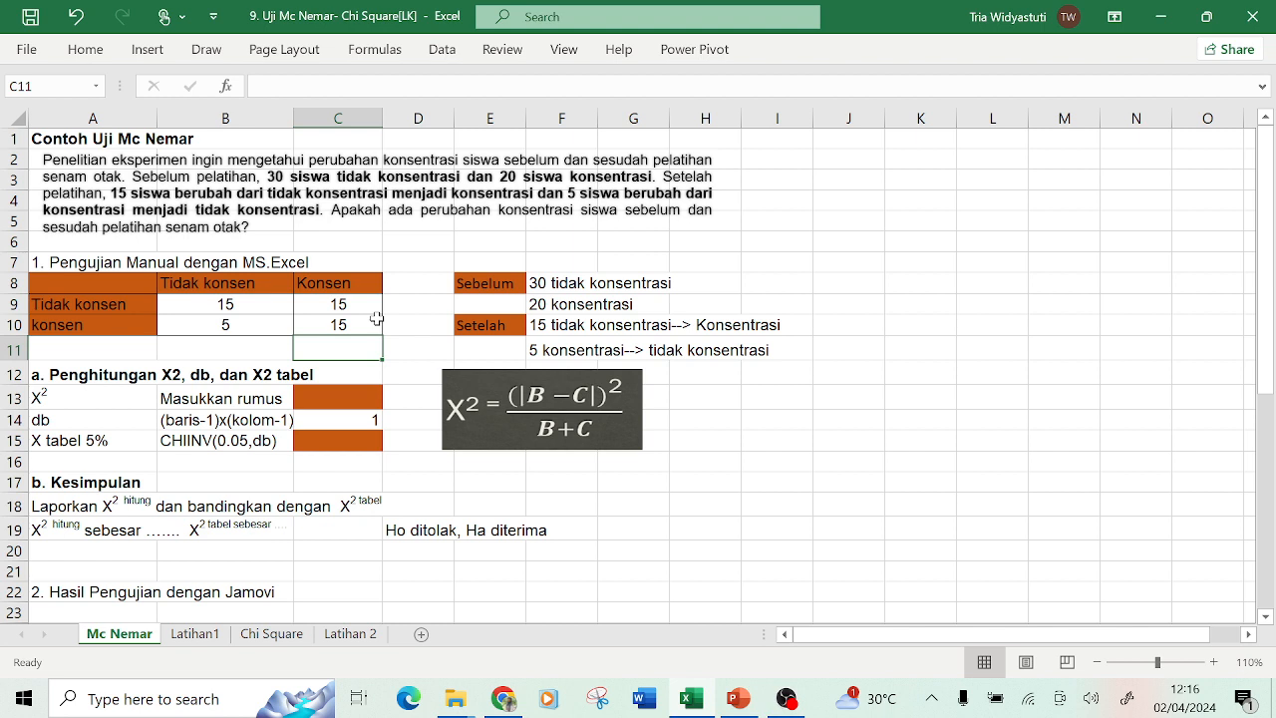
Bold the discordant cells C9 and B10 used as B and C in the formula.
left_click(284, 326)
left_click(329, 298)
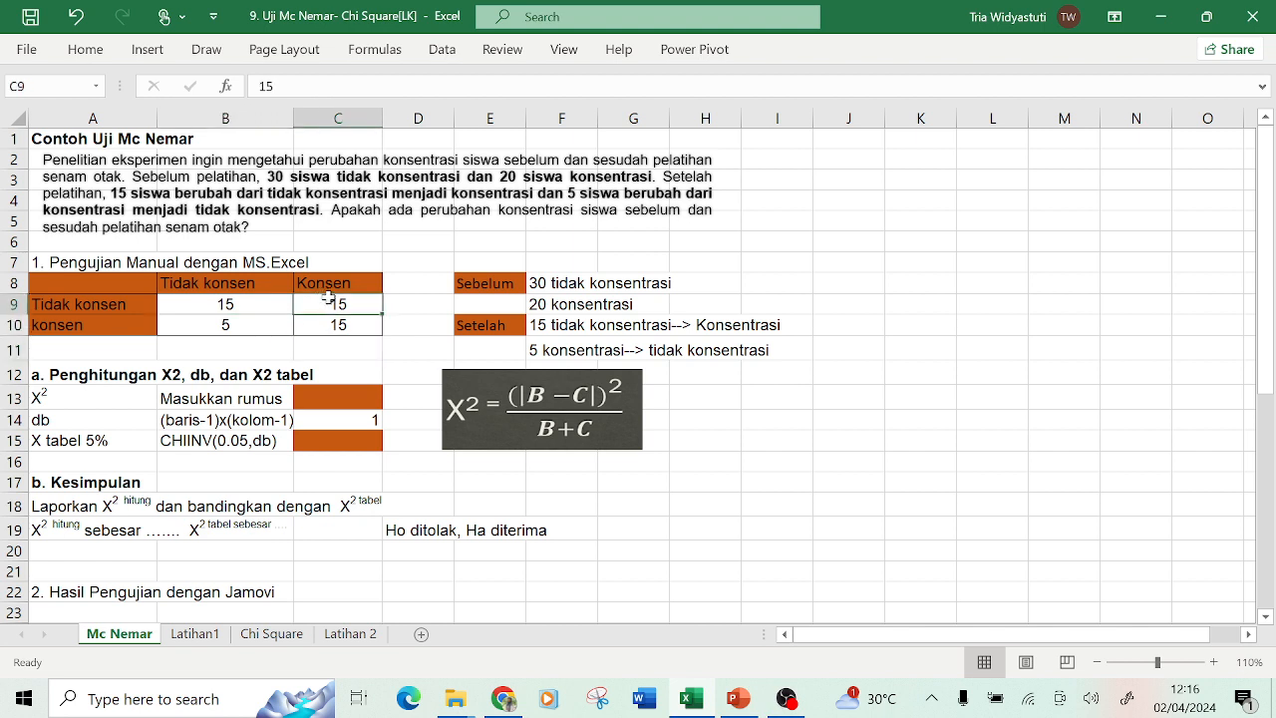
key("Down")
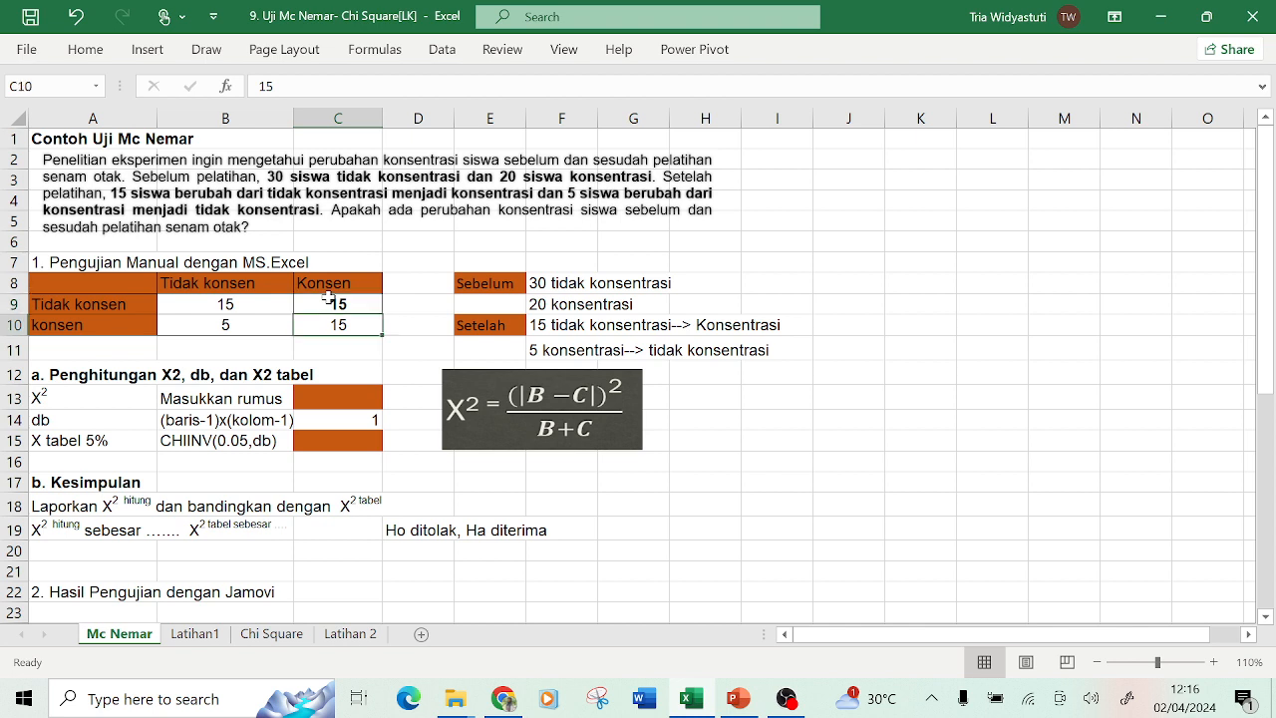
key("Left")
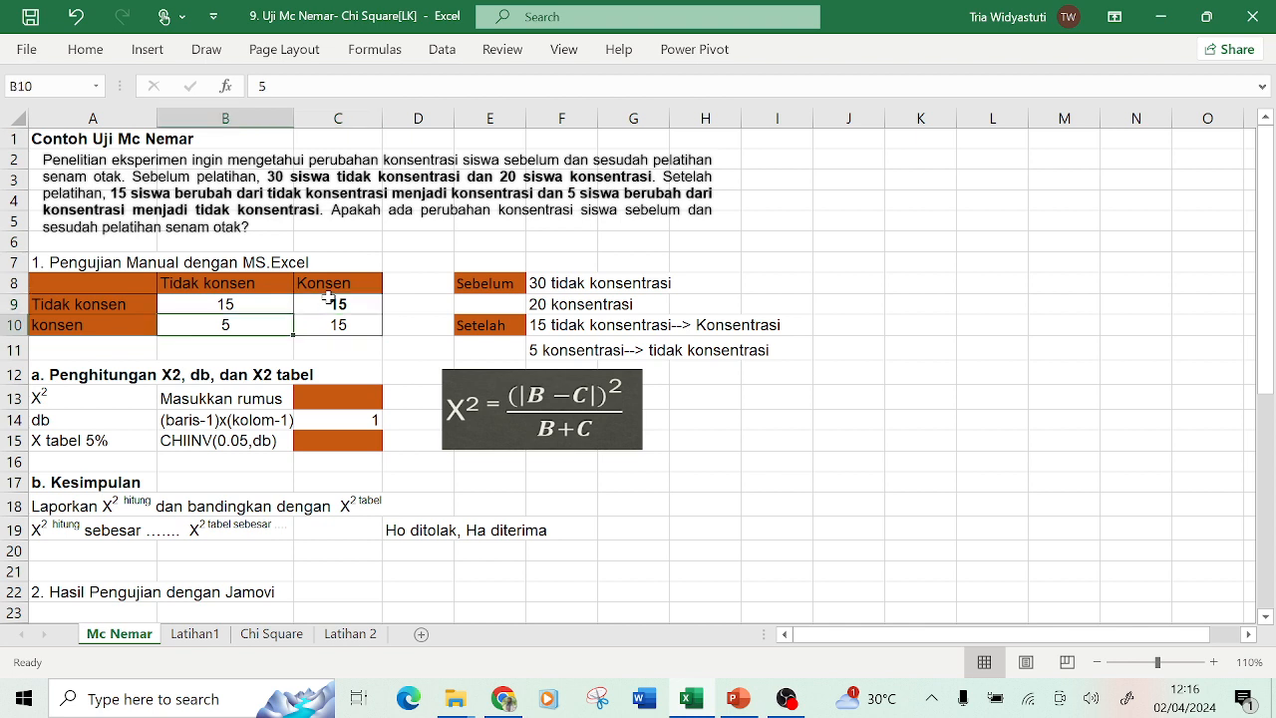
left_click(373, 355)
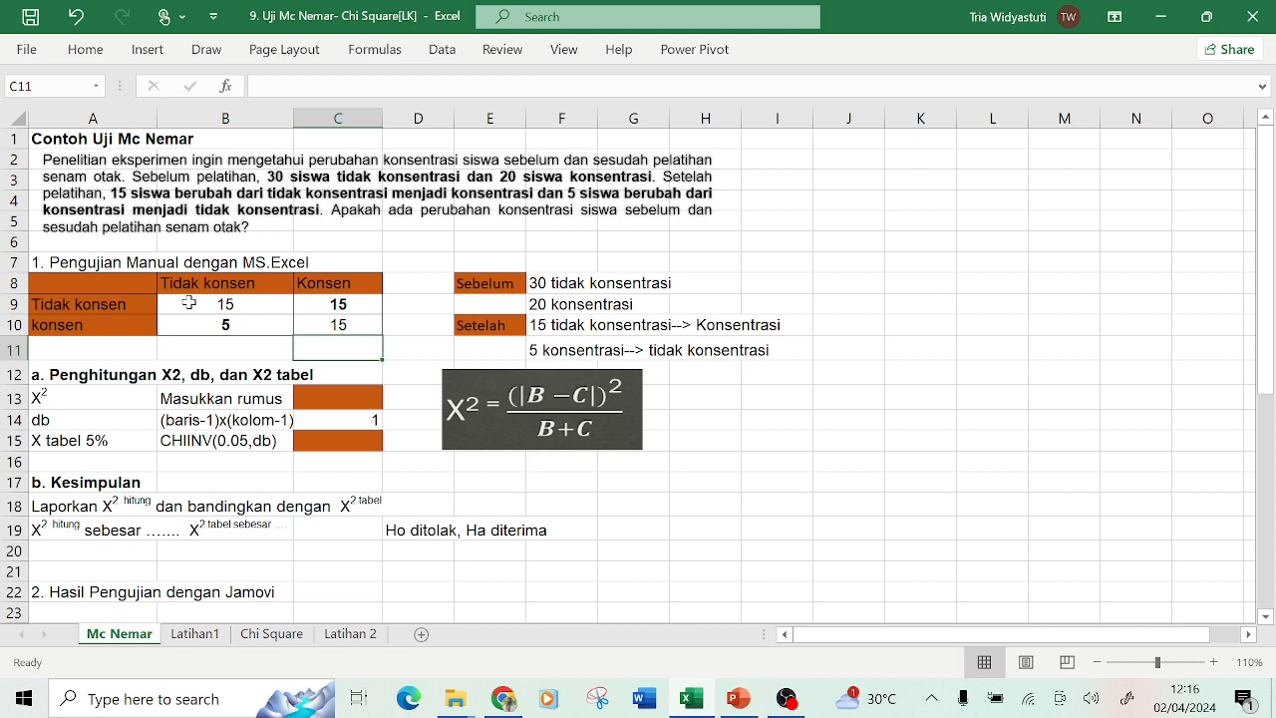
left_click_drag(188, 303, 312, 323)
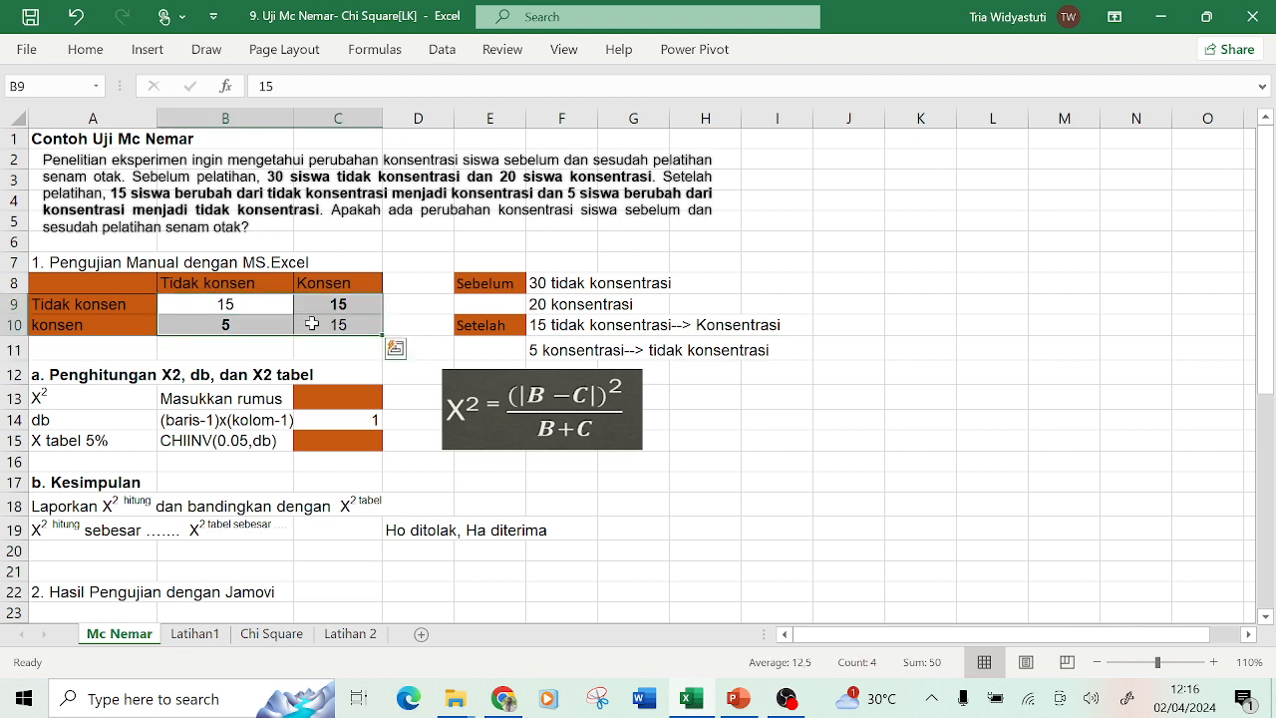
left_click(342, 379)
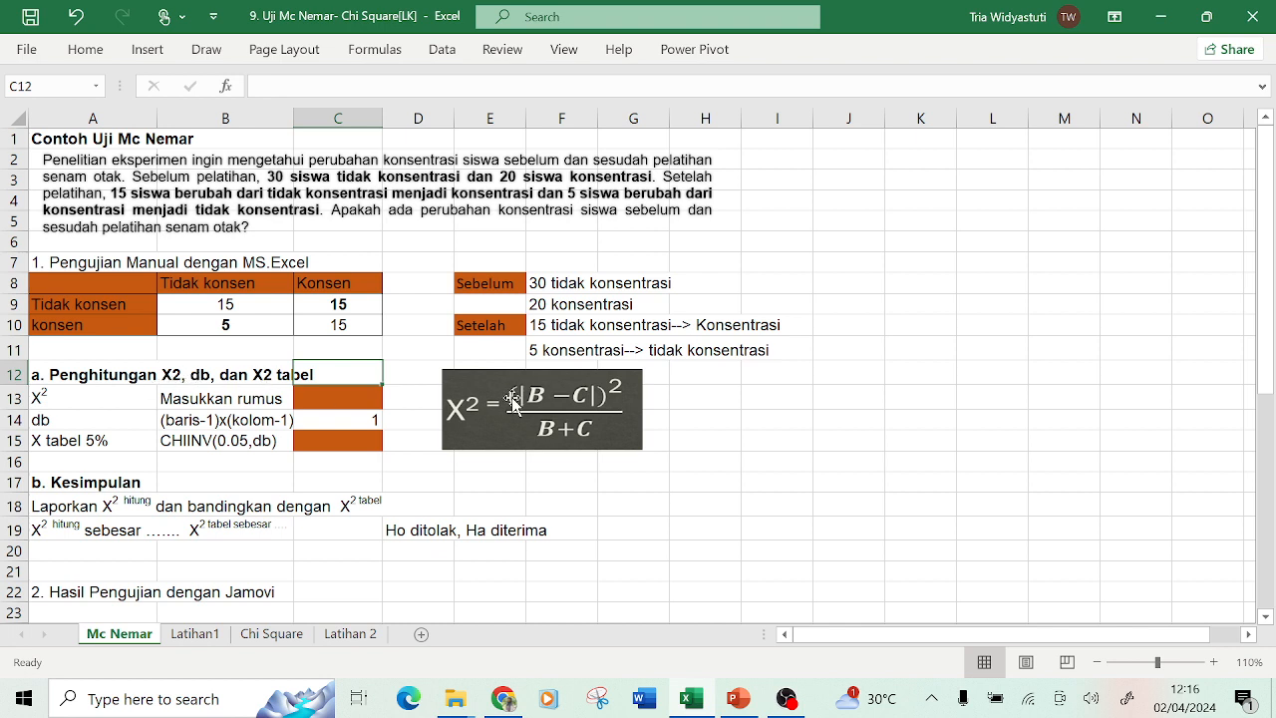
Clear the degrees-of-freedom value in C14.
left_click(361, 397)
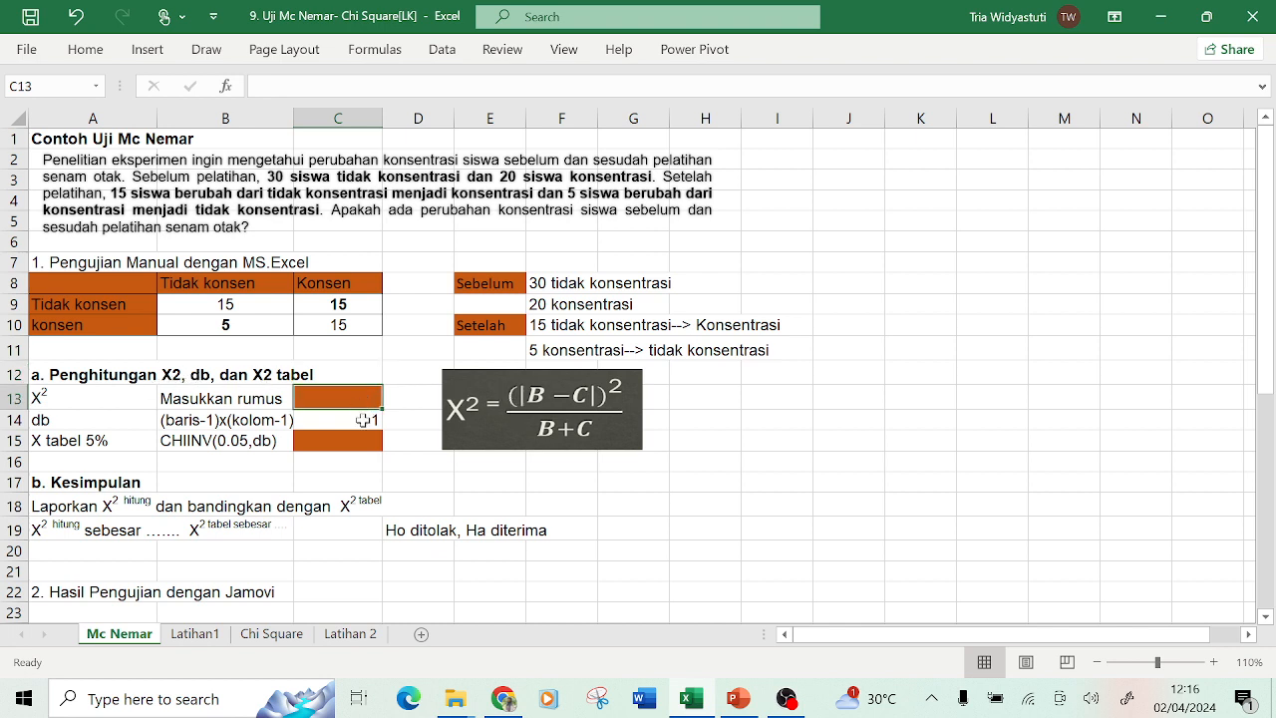
left_click(364, 420)
key("Delete")
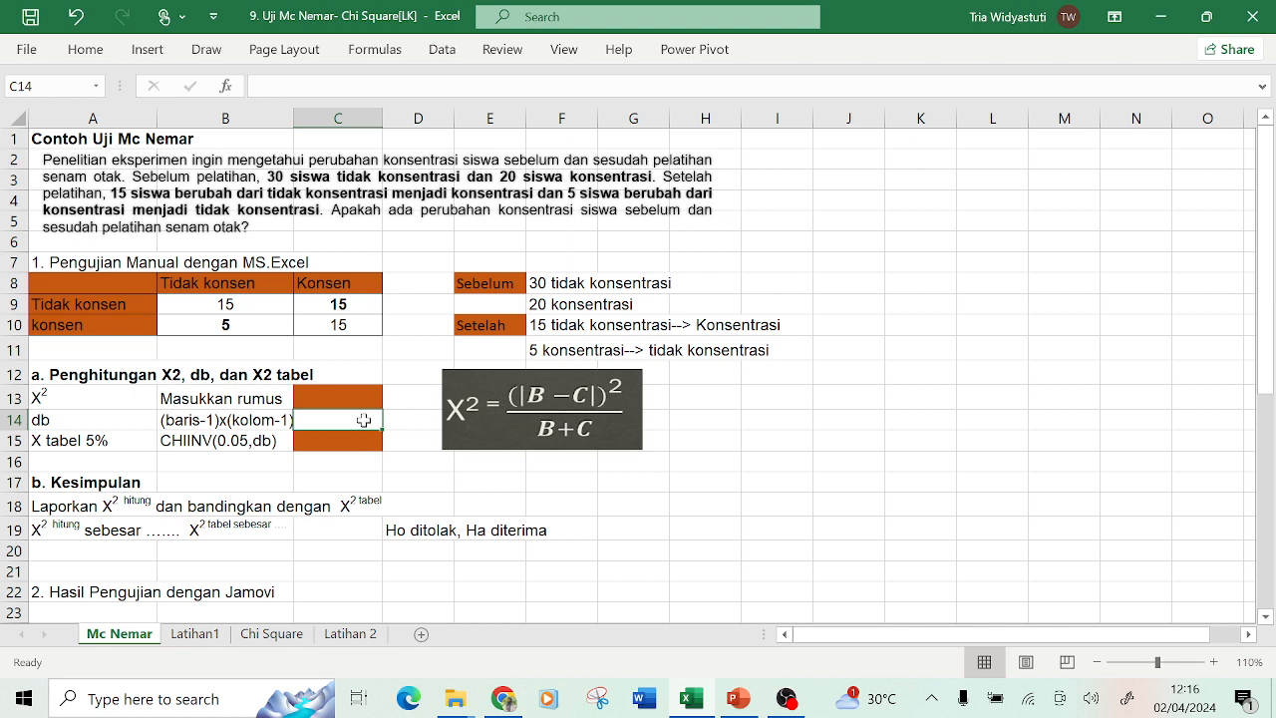
Enter the McNemar chi-square formula =((C9-B10)^2)/(C9+B10) in C13.
key("Up")
type("=")
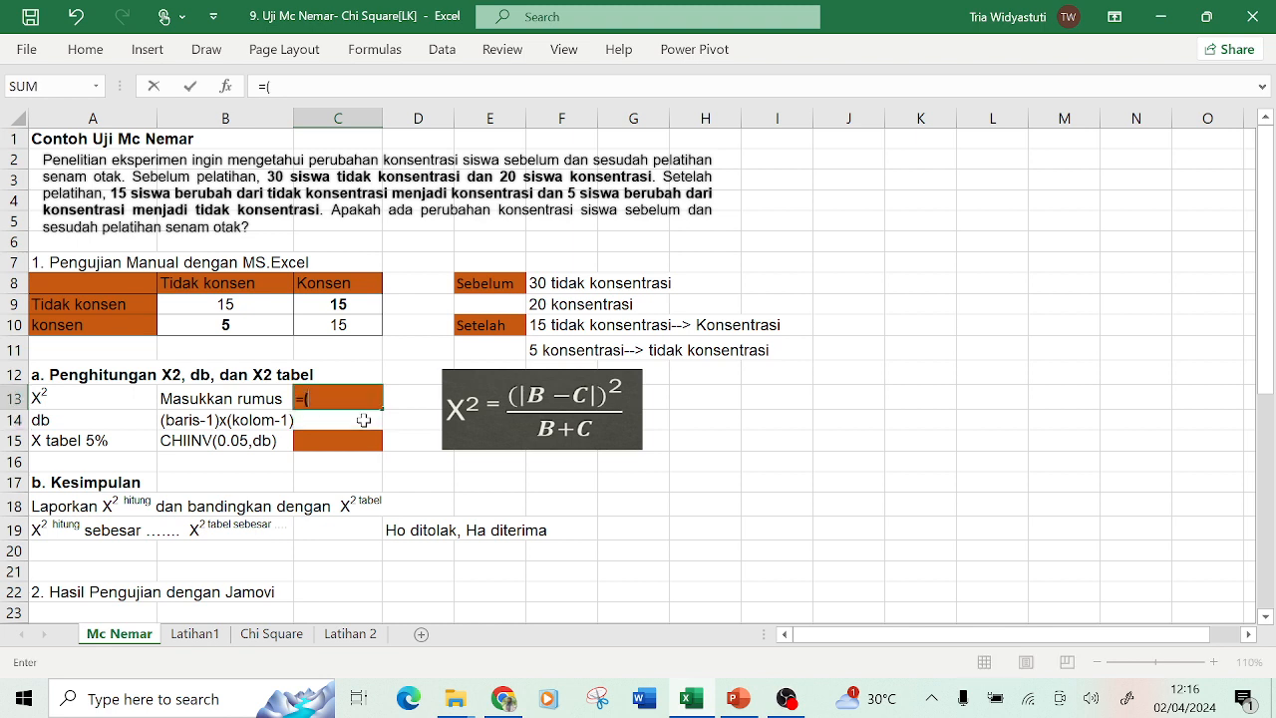
left_click(346, 309)
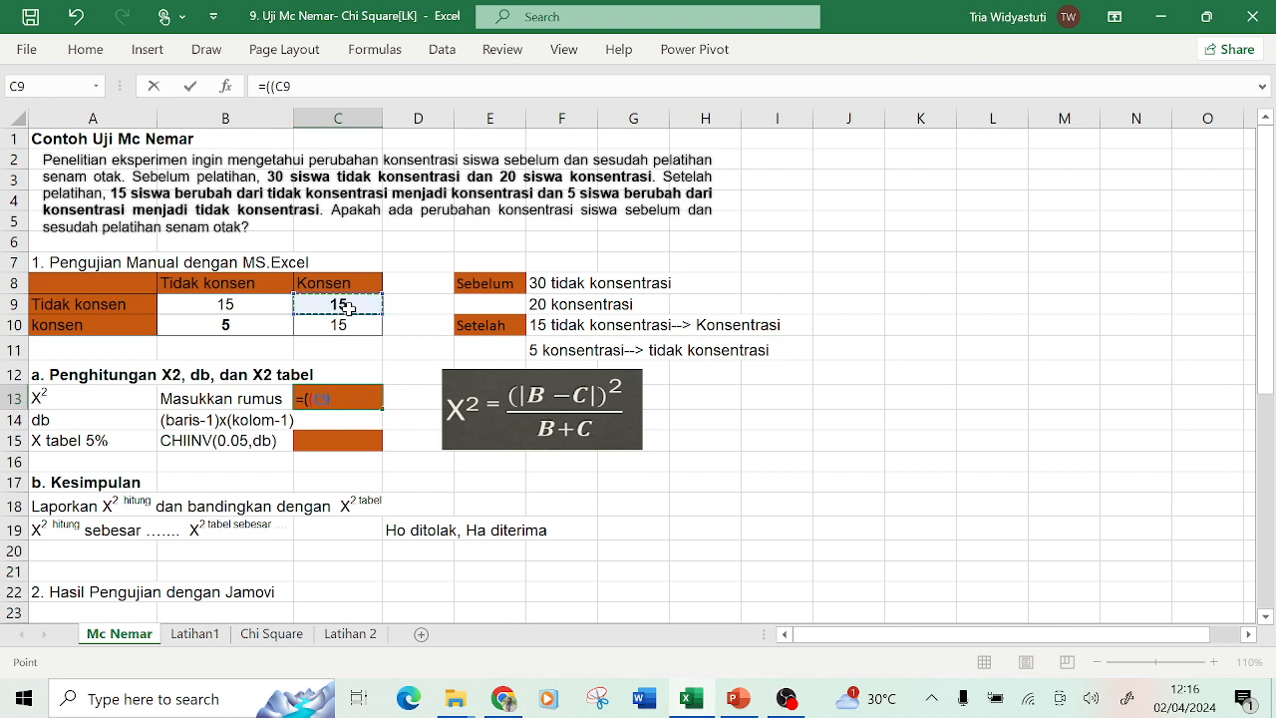
type("-")
left_click(248, 326)
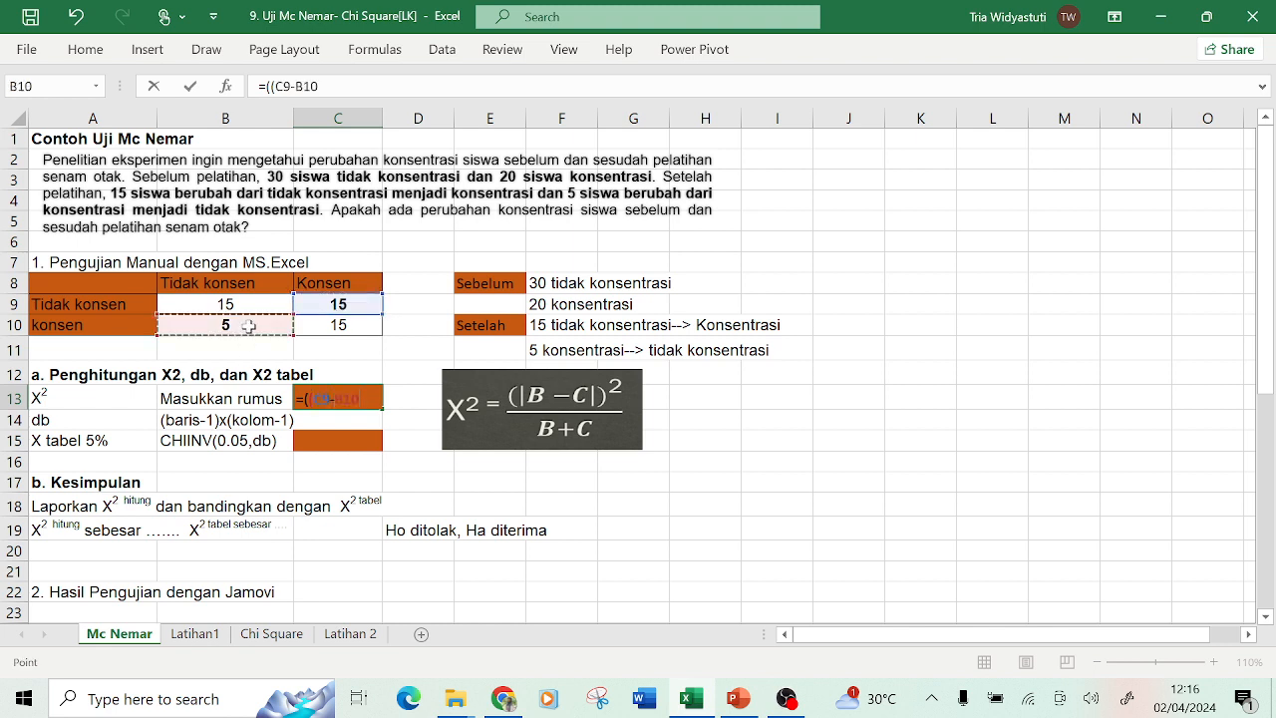
type(")")
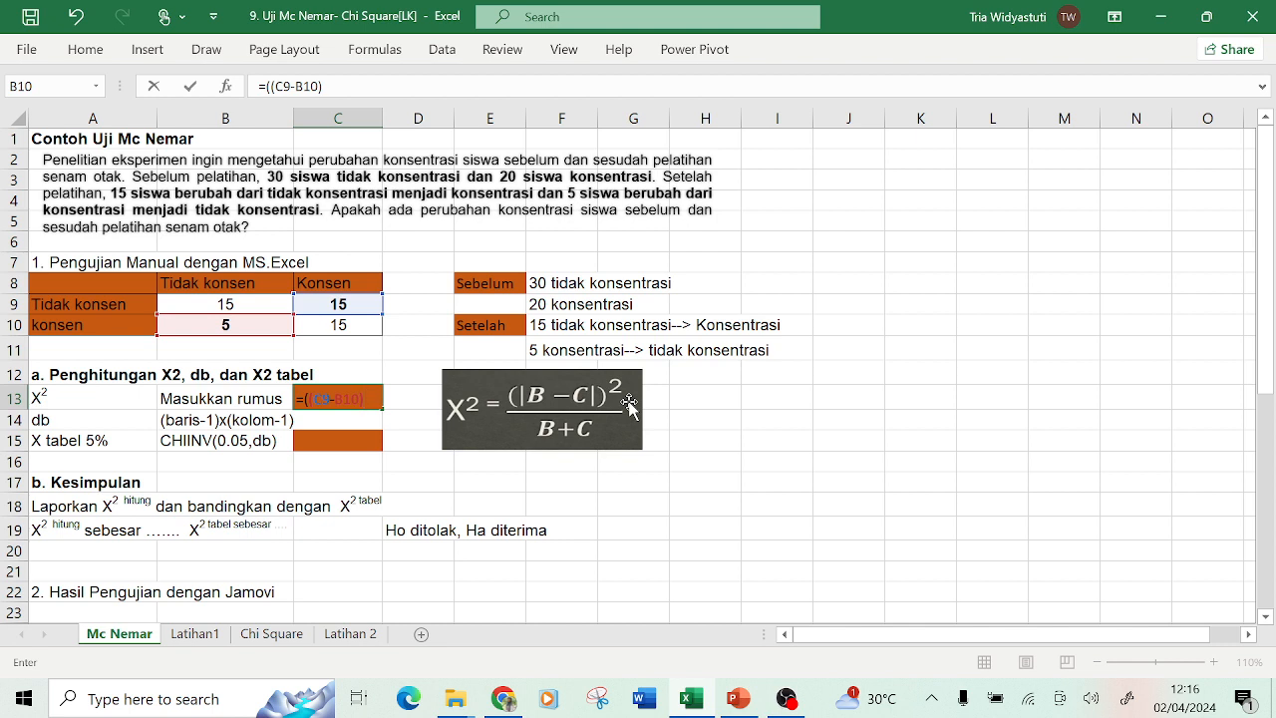
type("^2)/(")
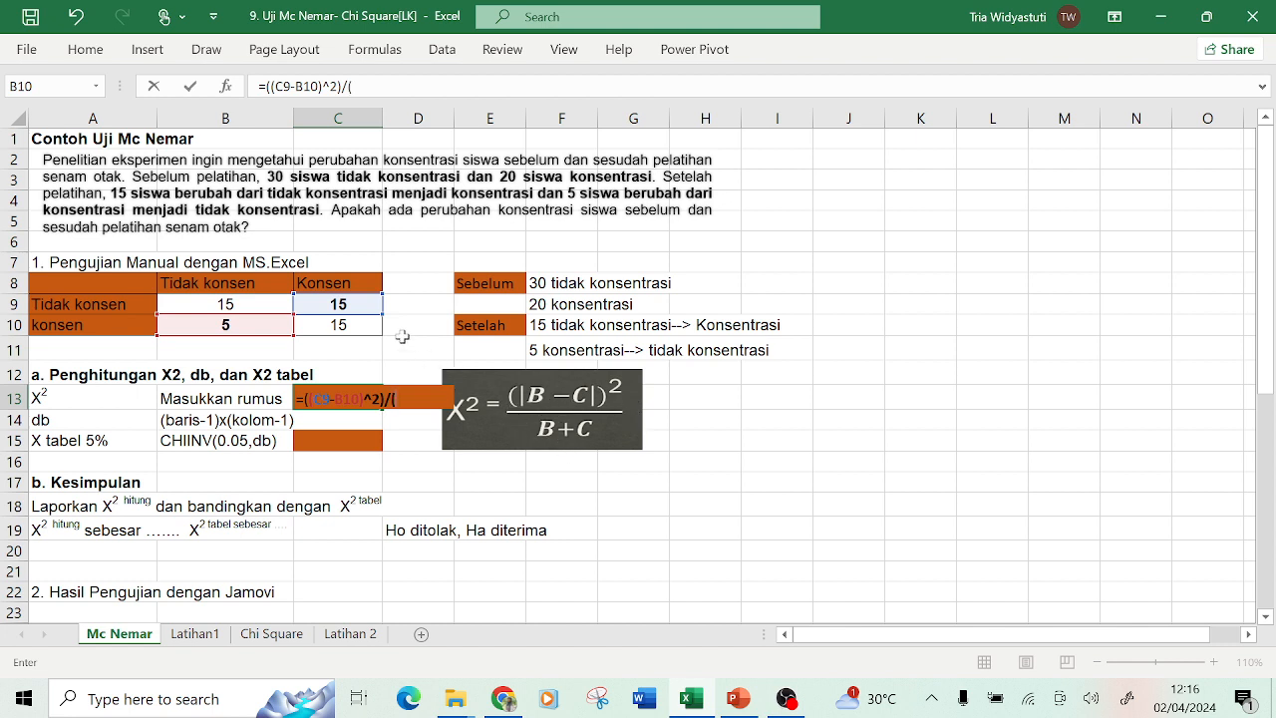
left_click(362, 307)
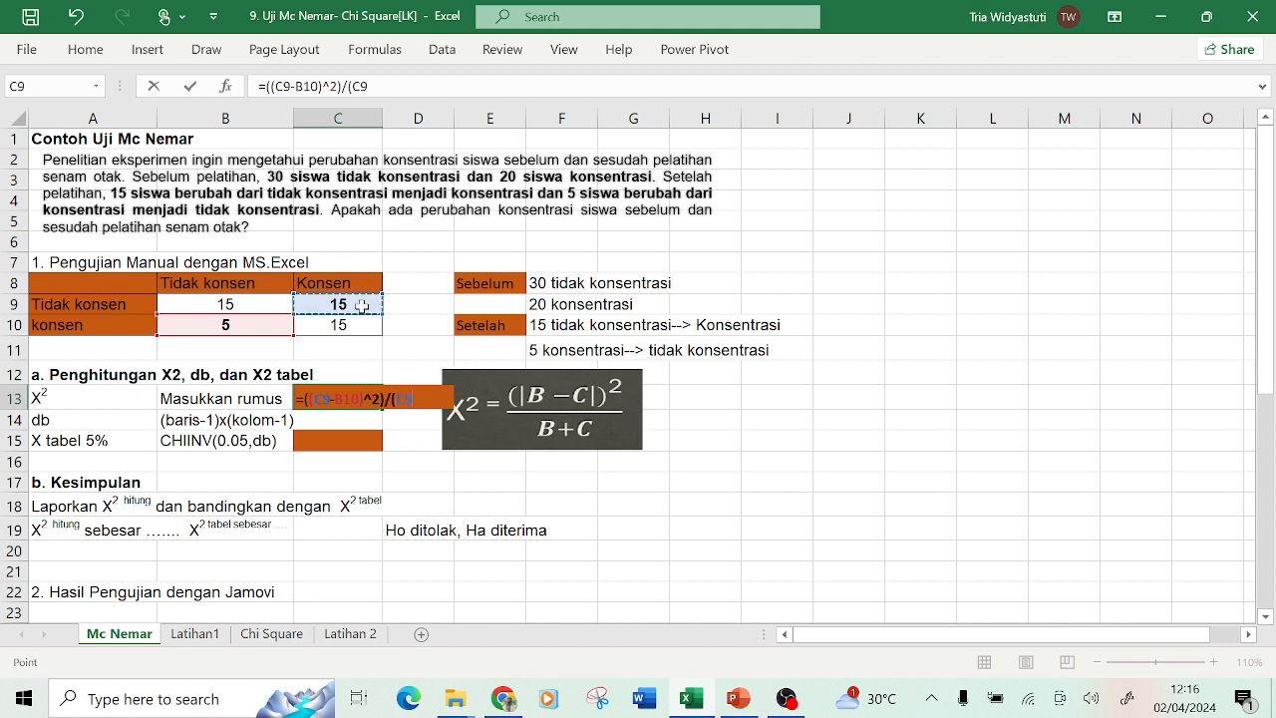
type("+")
left_click(285, 322)
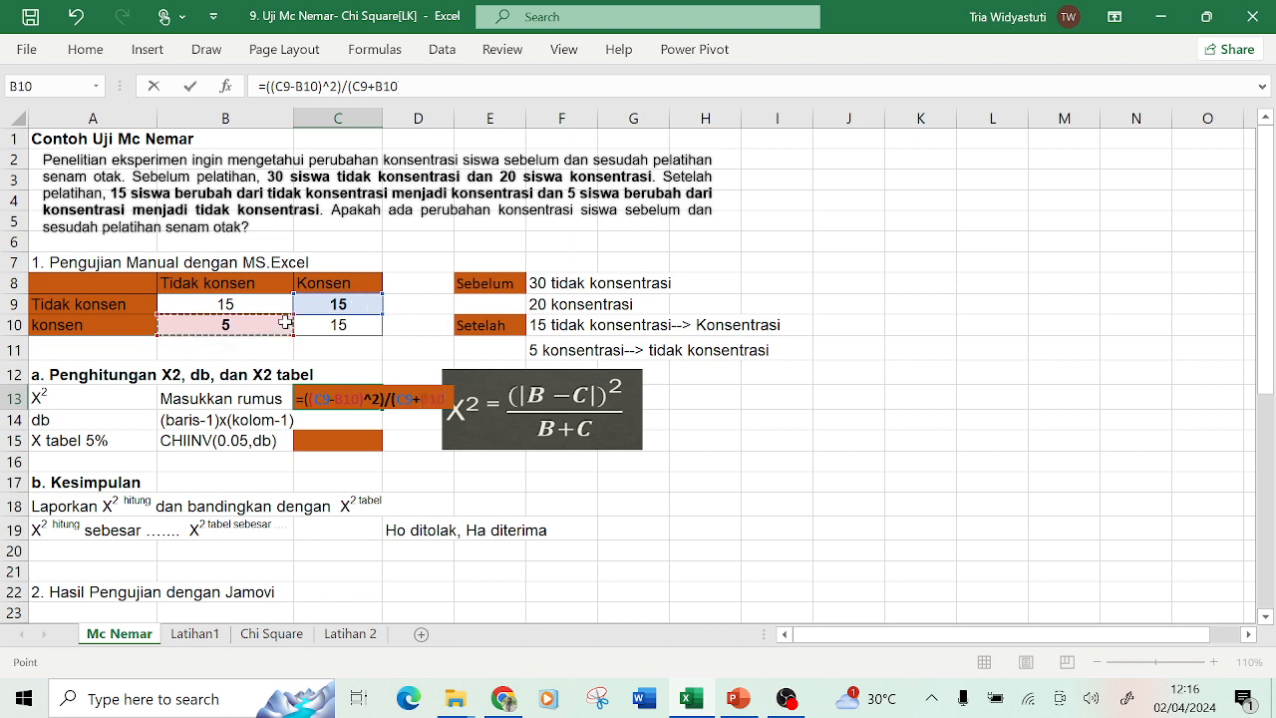
type(")")
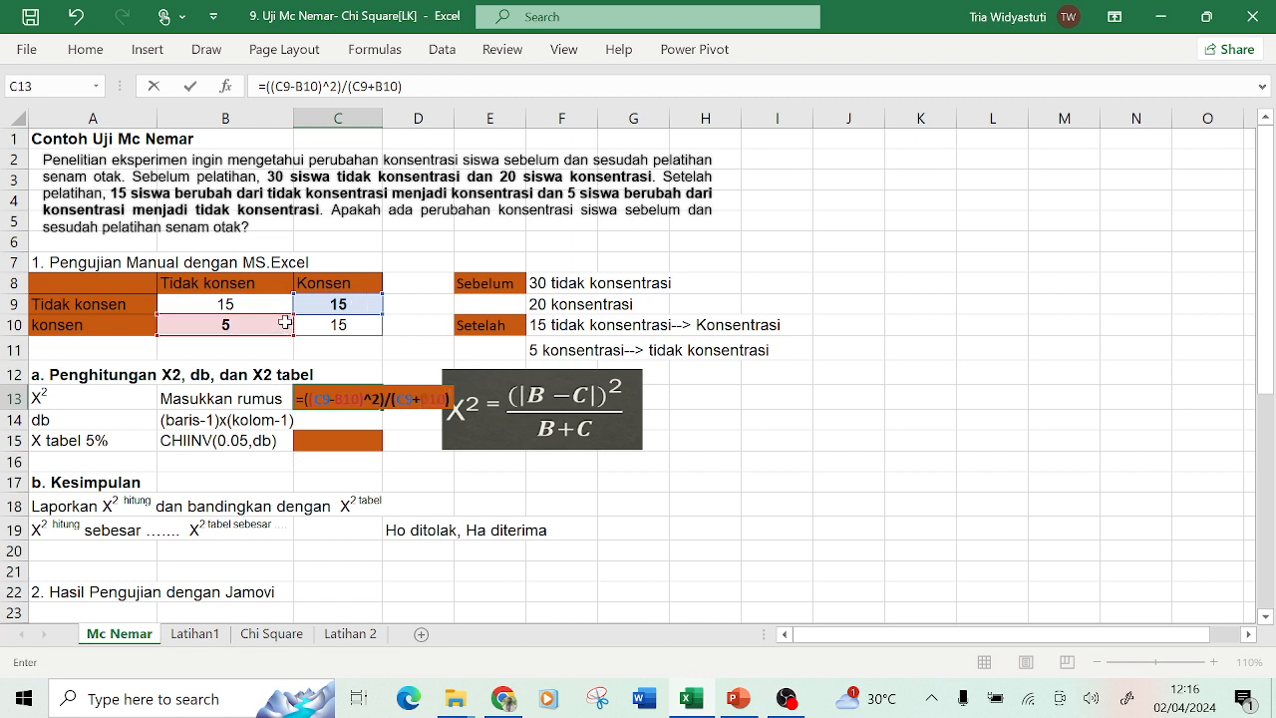
key("Return")
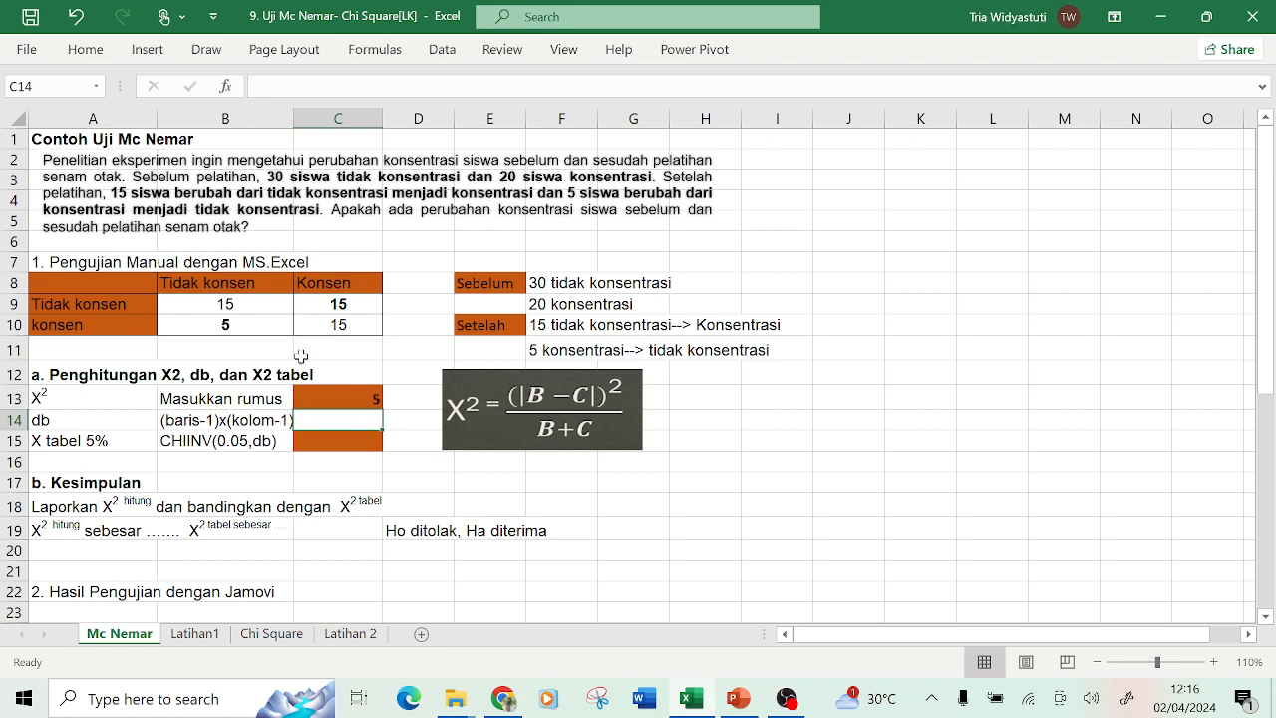
Enter the degrees-of-freedom formula =(2-1) in C14.
left_click(326, 399)
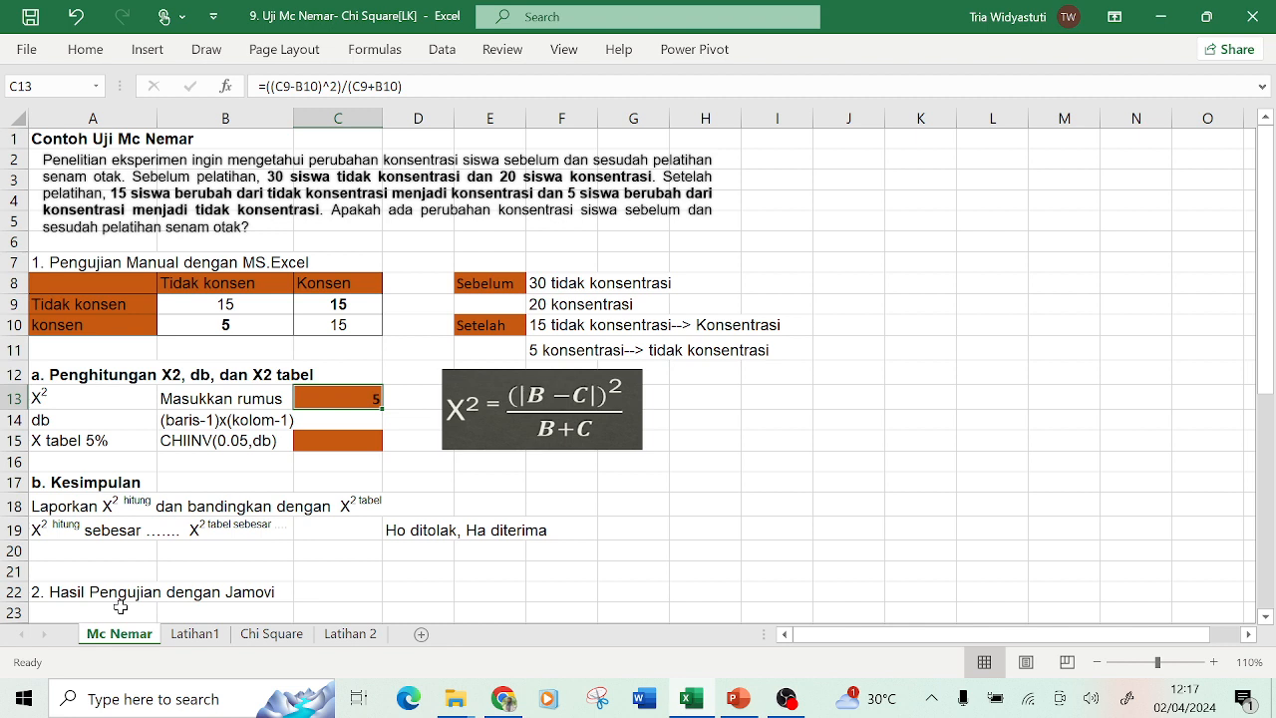
left_click(109, 421)
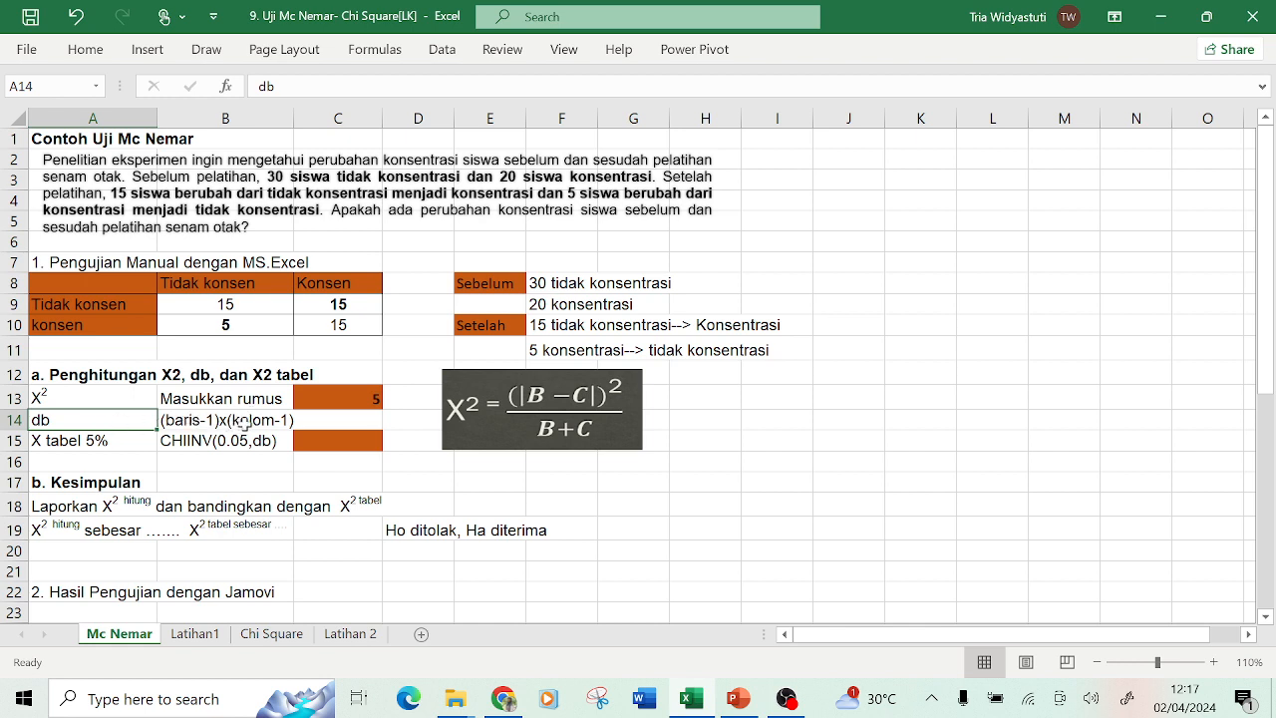
left_click(233, 304)
left_click(242, 331)
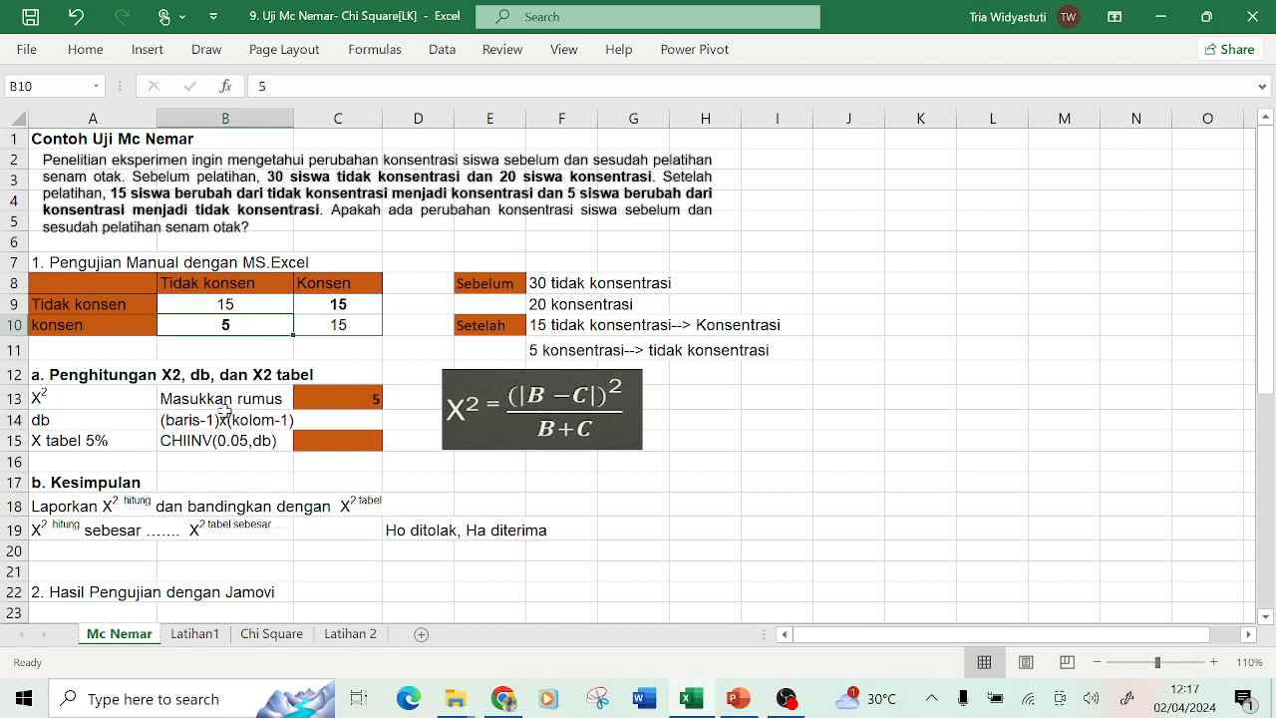
left_click(221, 301)
left_click(324, 306)
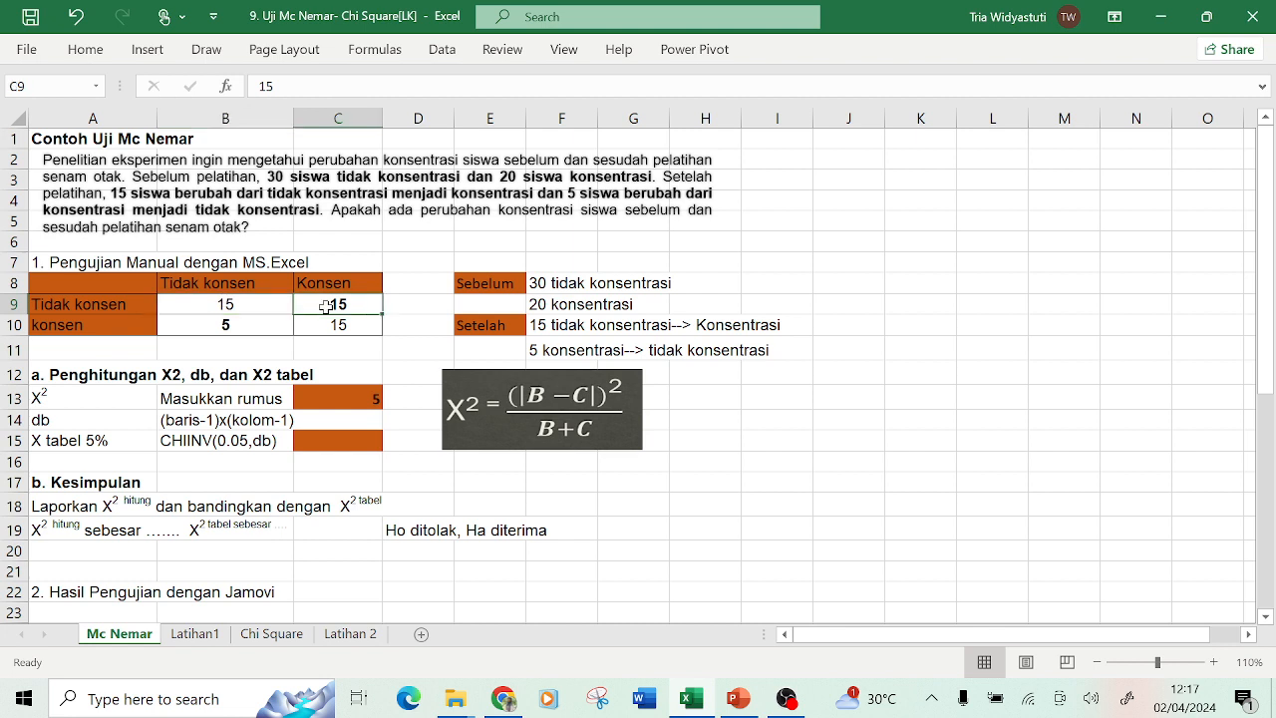
left_click(335, 420)
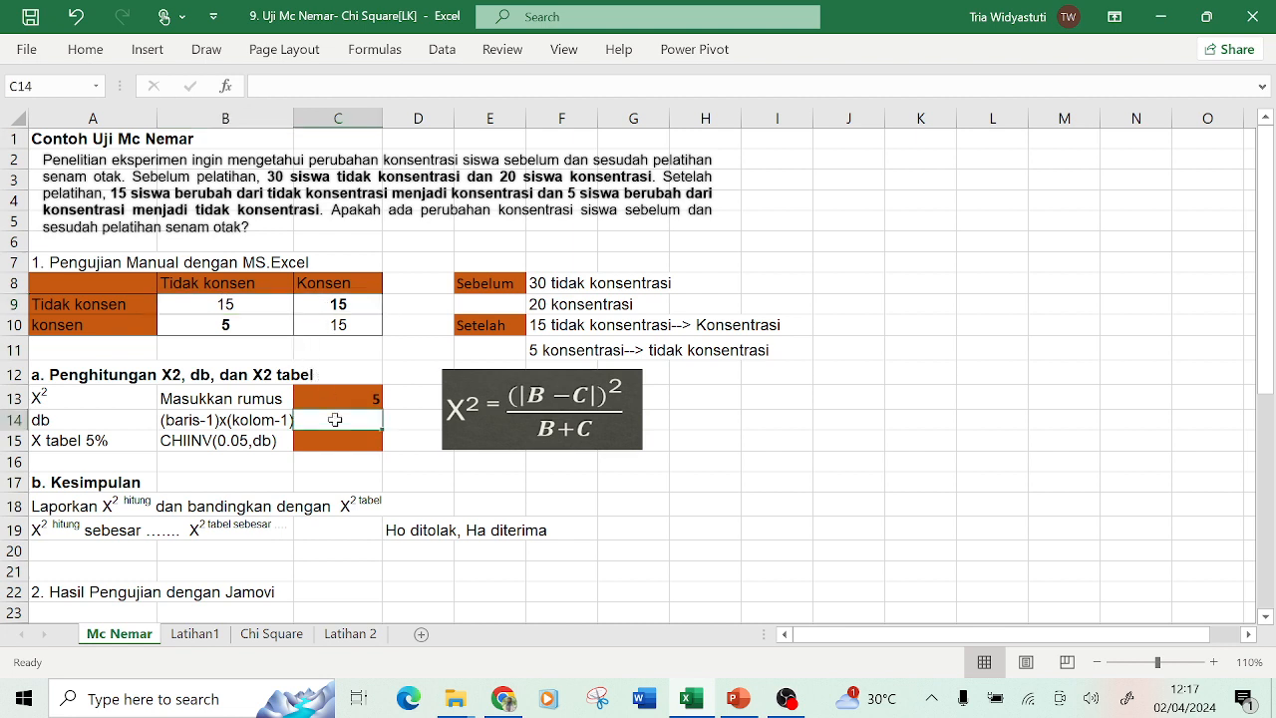
type("=")
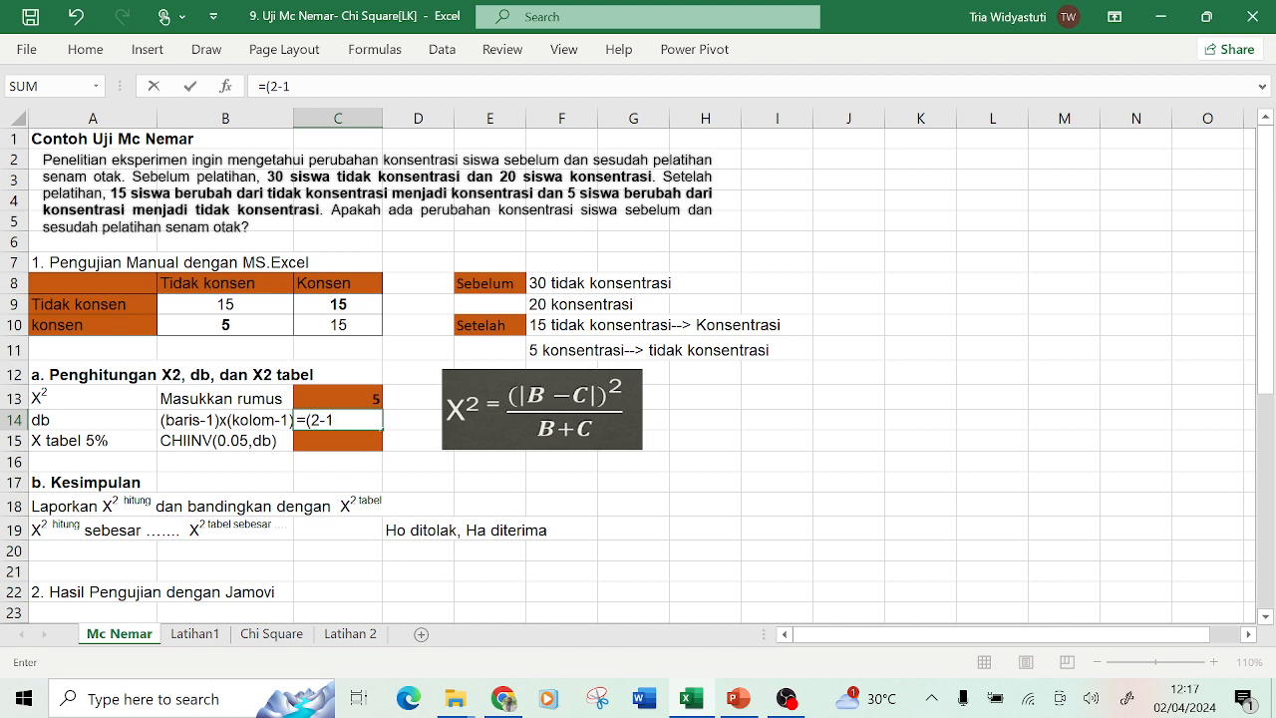
type("(2-1)")
key("Return")
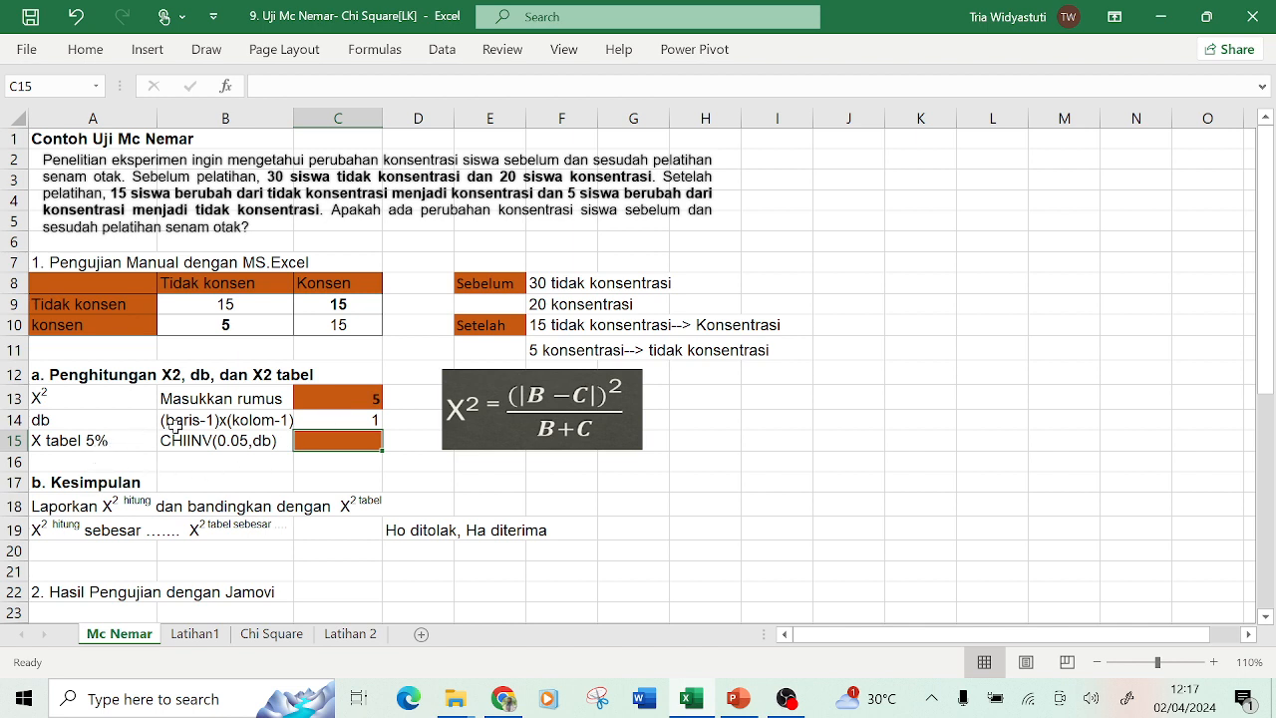
left_click(225, 445)
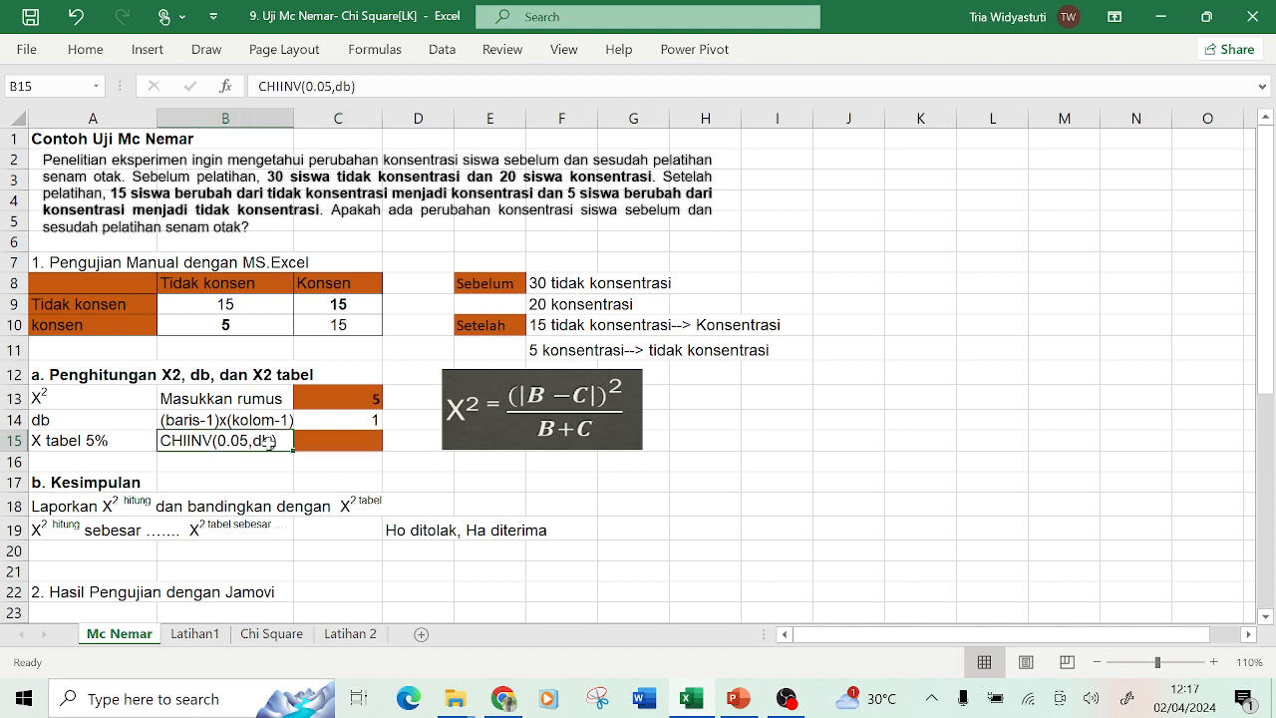
left_click(315, 448)
type("=c")
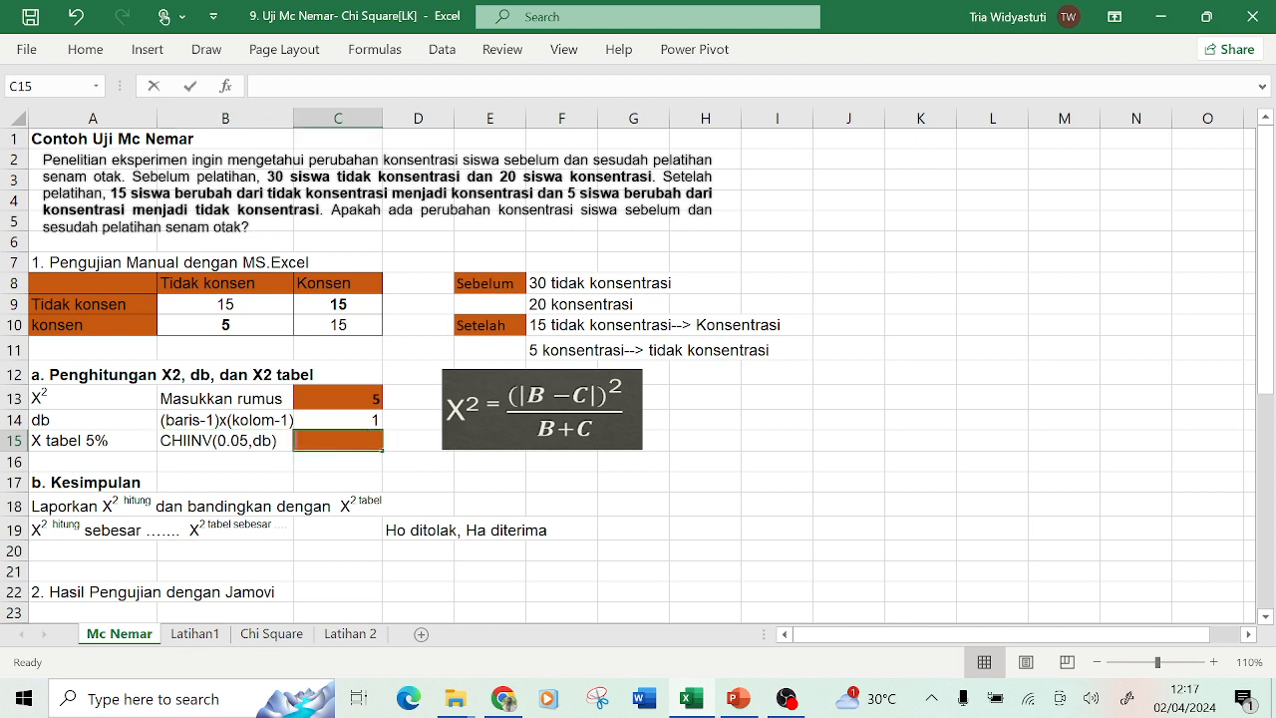
type("hii")
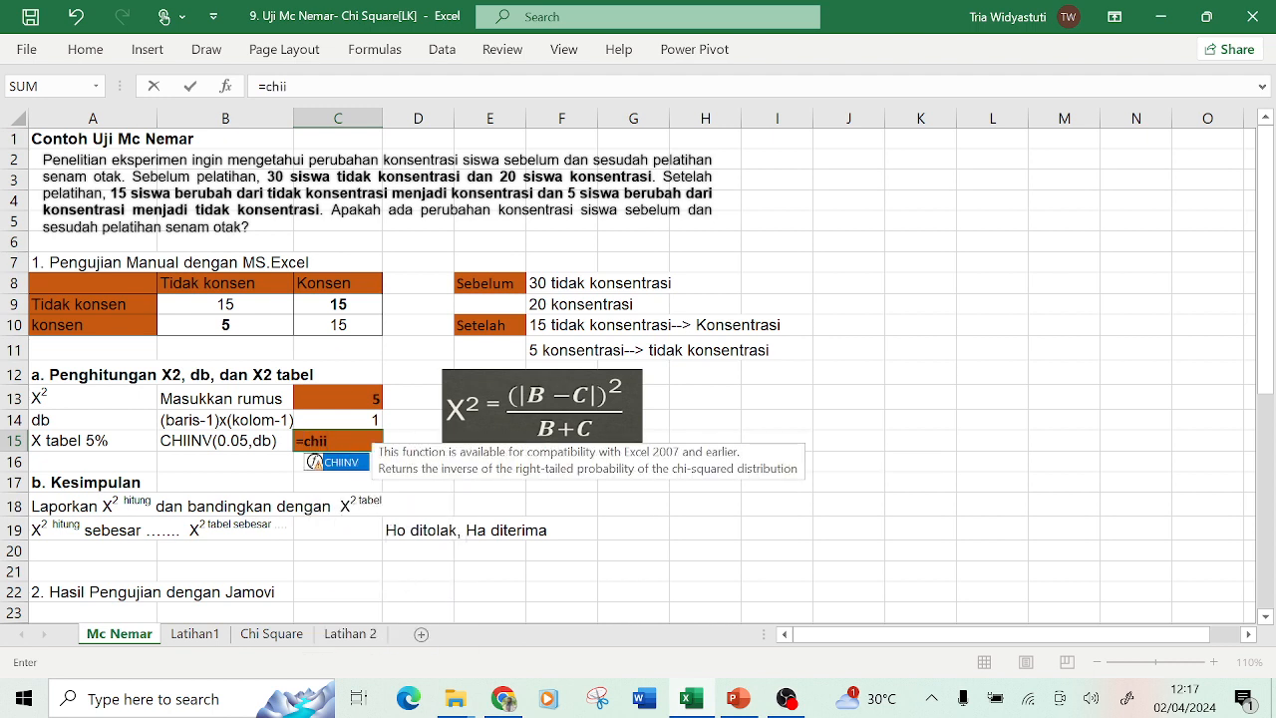
type("nv(")
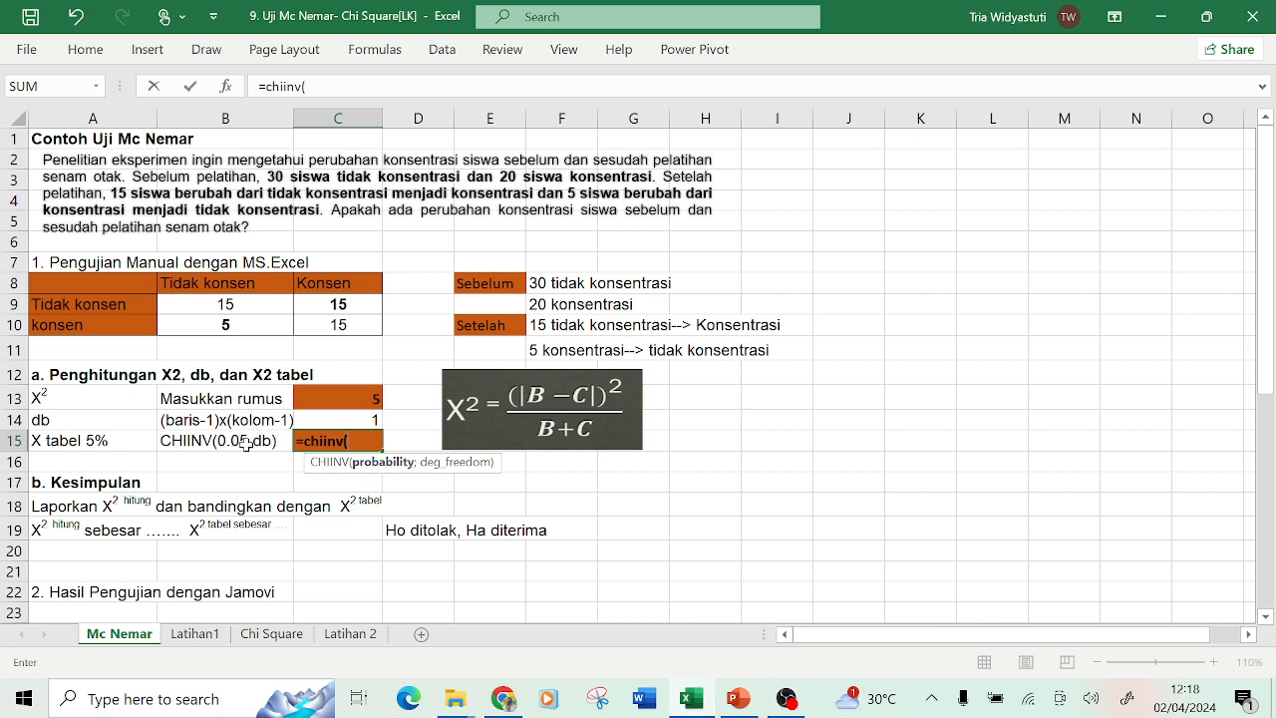
key("BackSpace")
key("BackSpace")
key("BackSpace")
key("BackSpace")
key("BackSpace")
key("BackSpace")
key("BackSpace")
key("BackSpace")
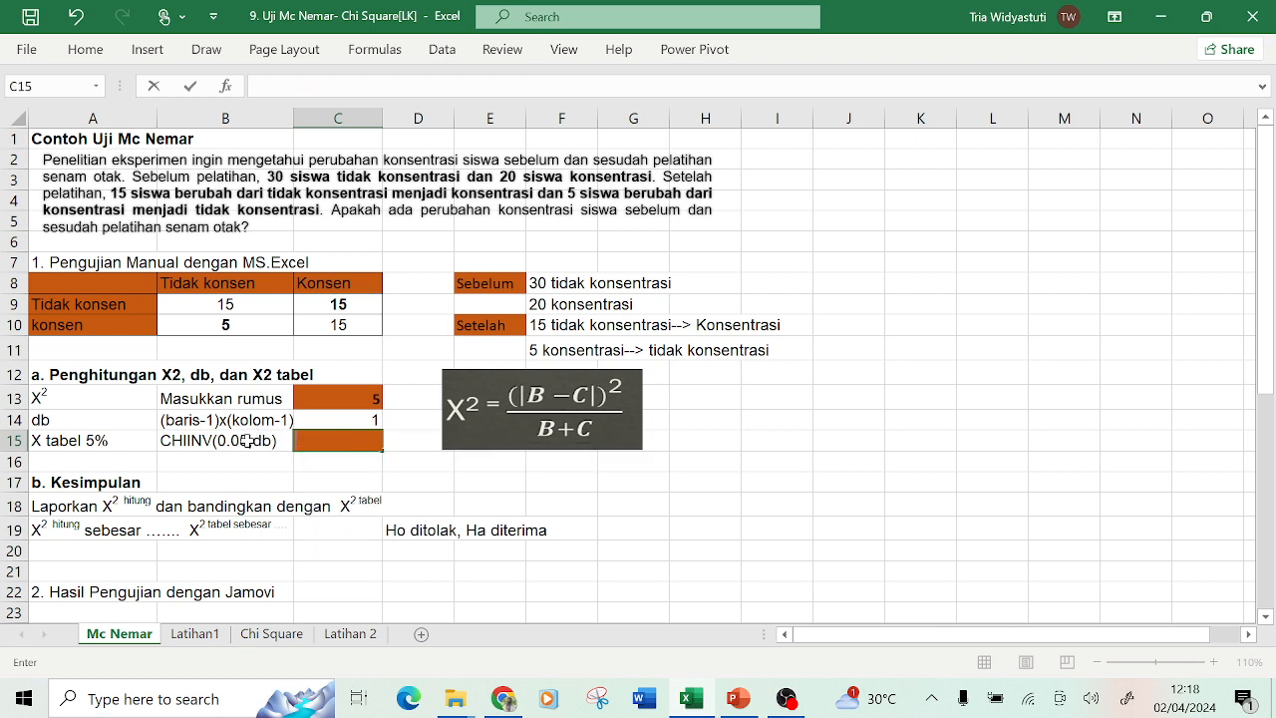
key("Return")
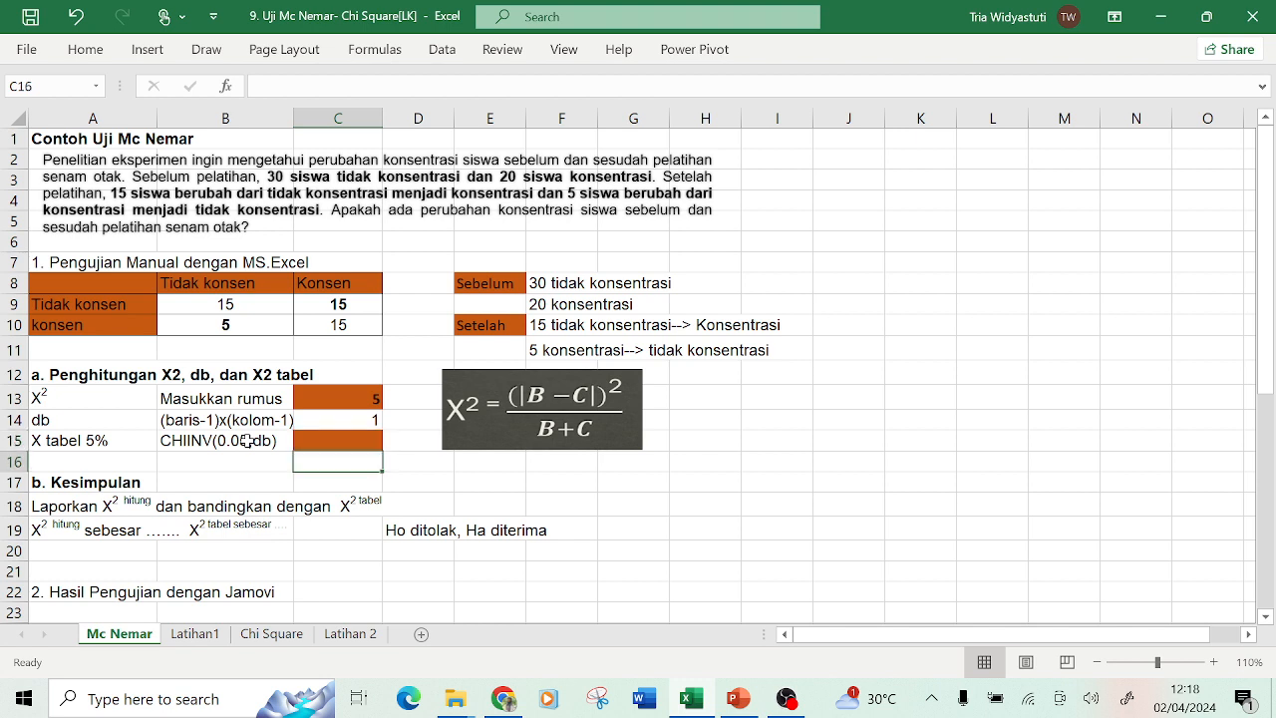
key("Right")
key("Right")
key("Down")
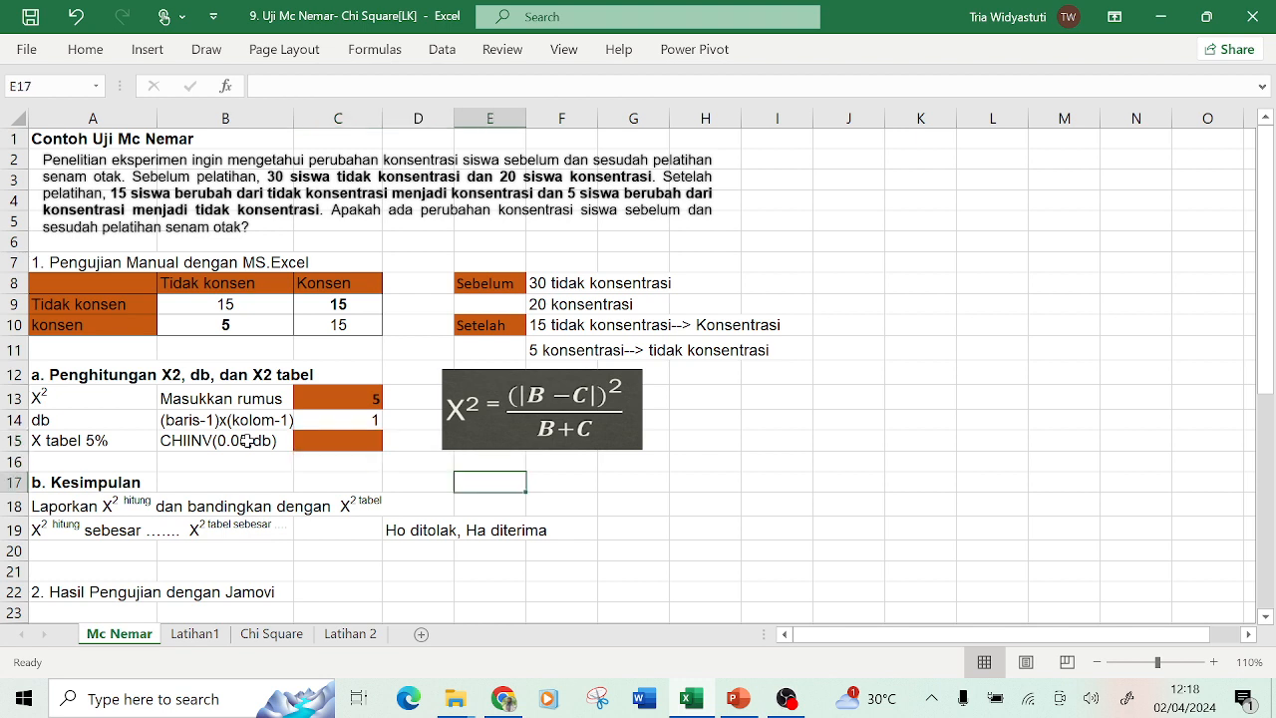
type("=")
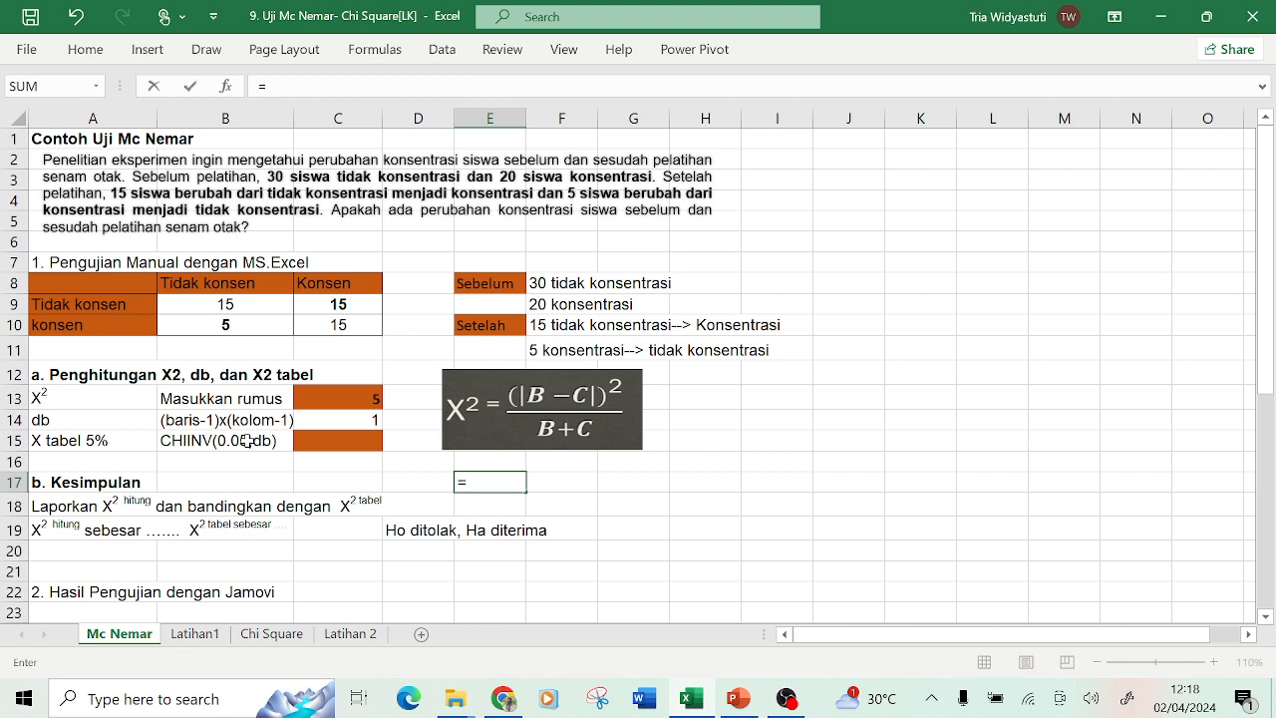
type("1/2")
key("Return")
key("Up")
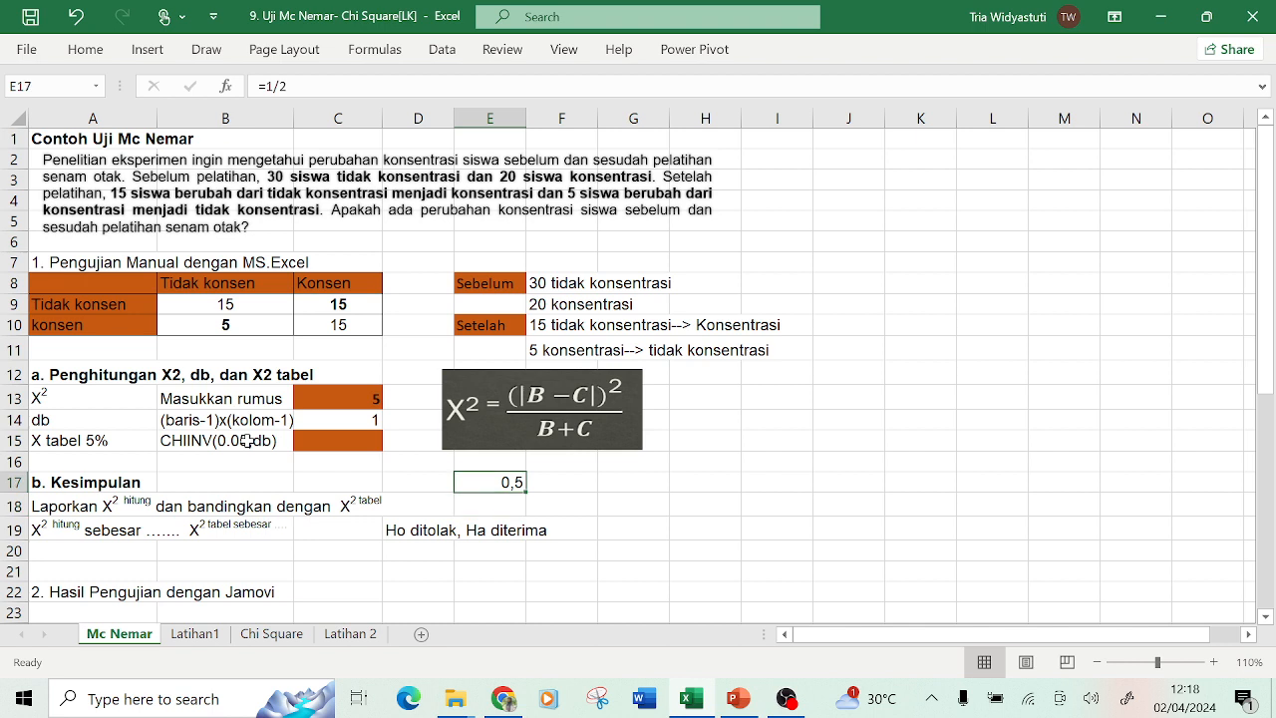
key("Delete")
Enter the critical chi-square formula =CHIINV(0,05;C14) in C15.
key("Up")
key("Left")
key("Left")
key("Up")
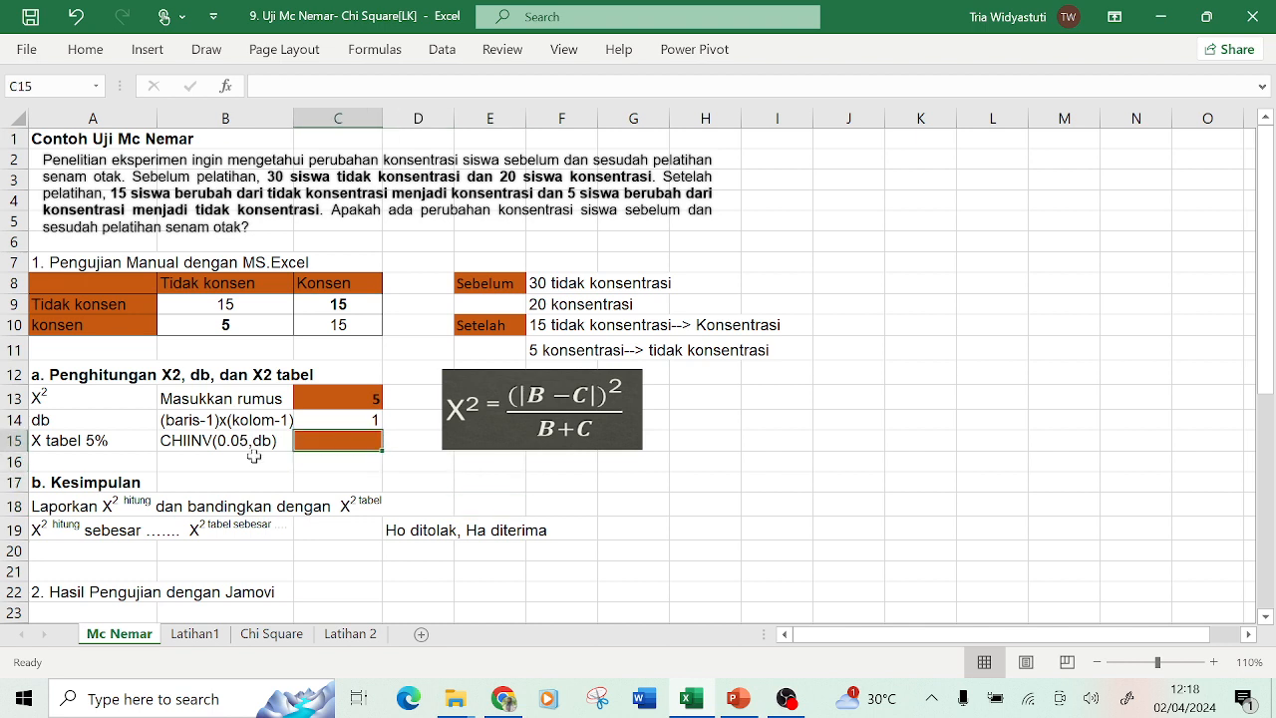
double_click(326, 441)
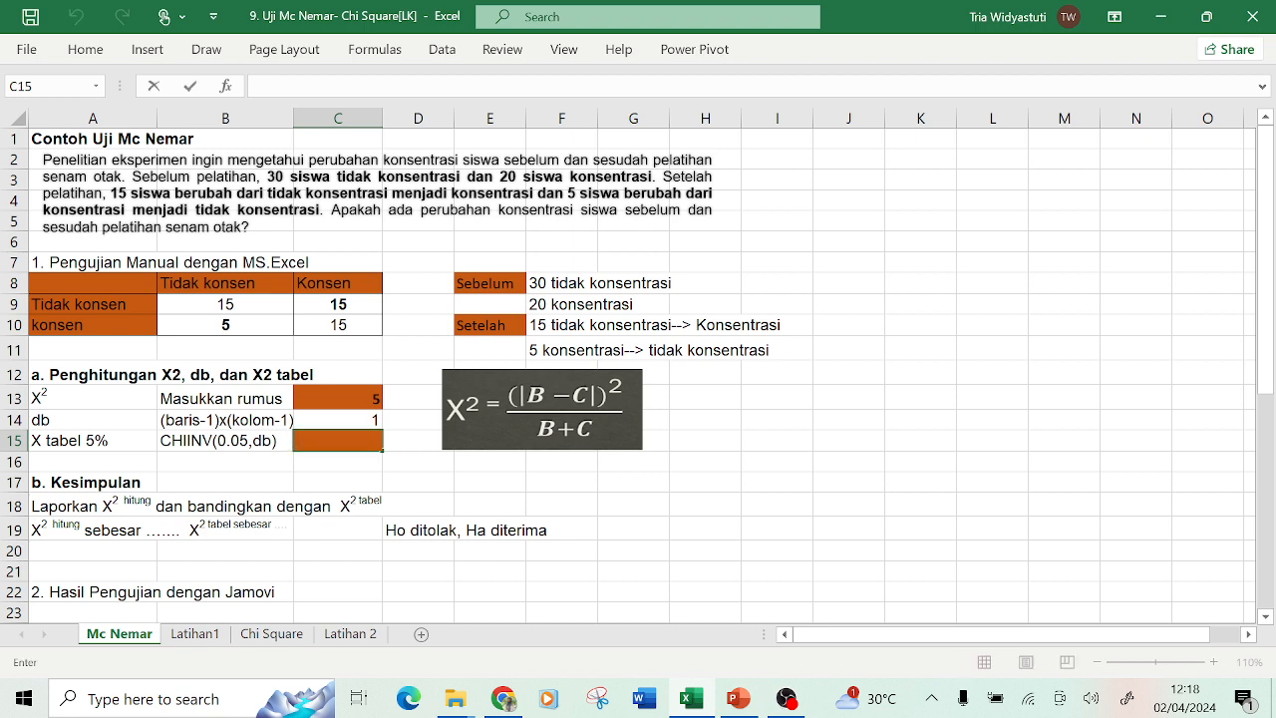
type("=CHIINV")
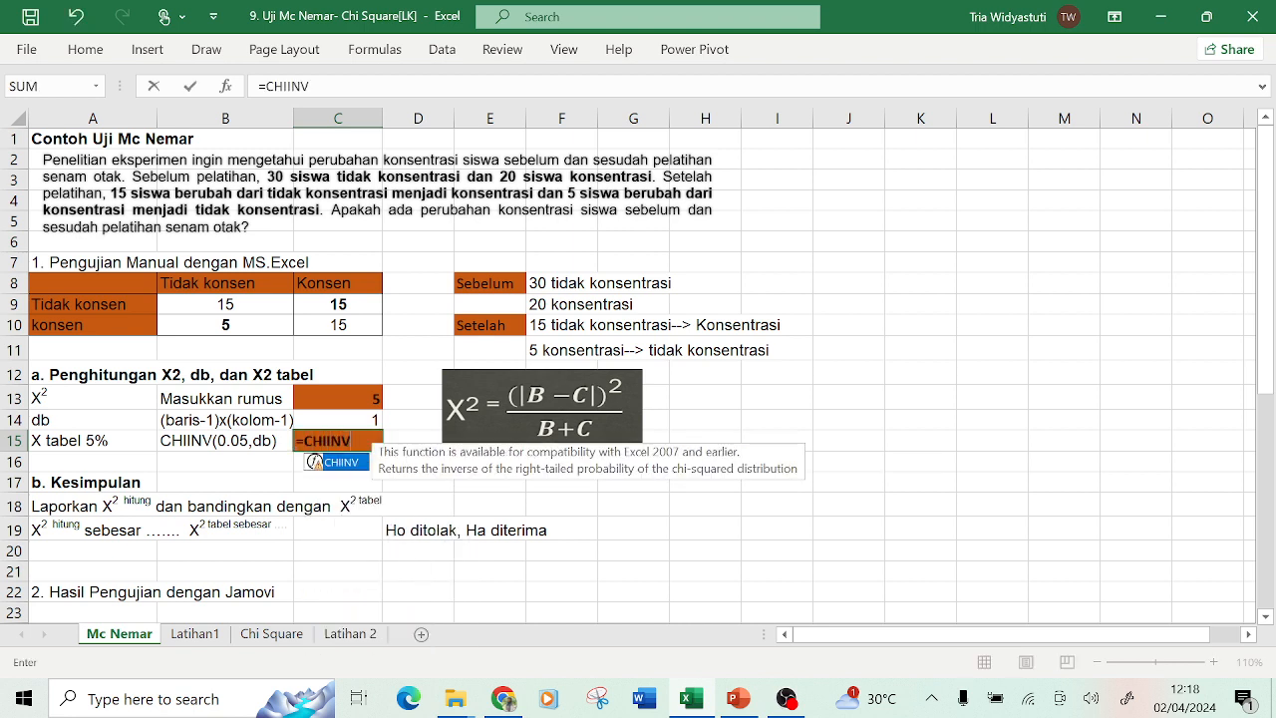
type("(")
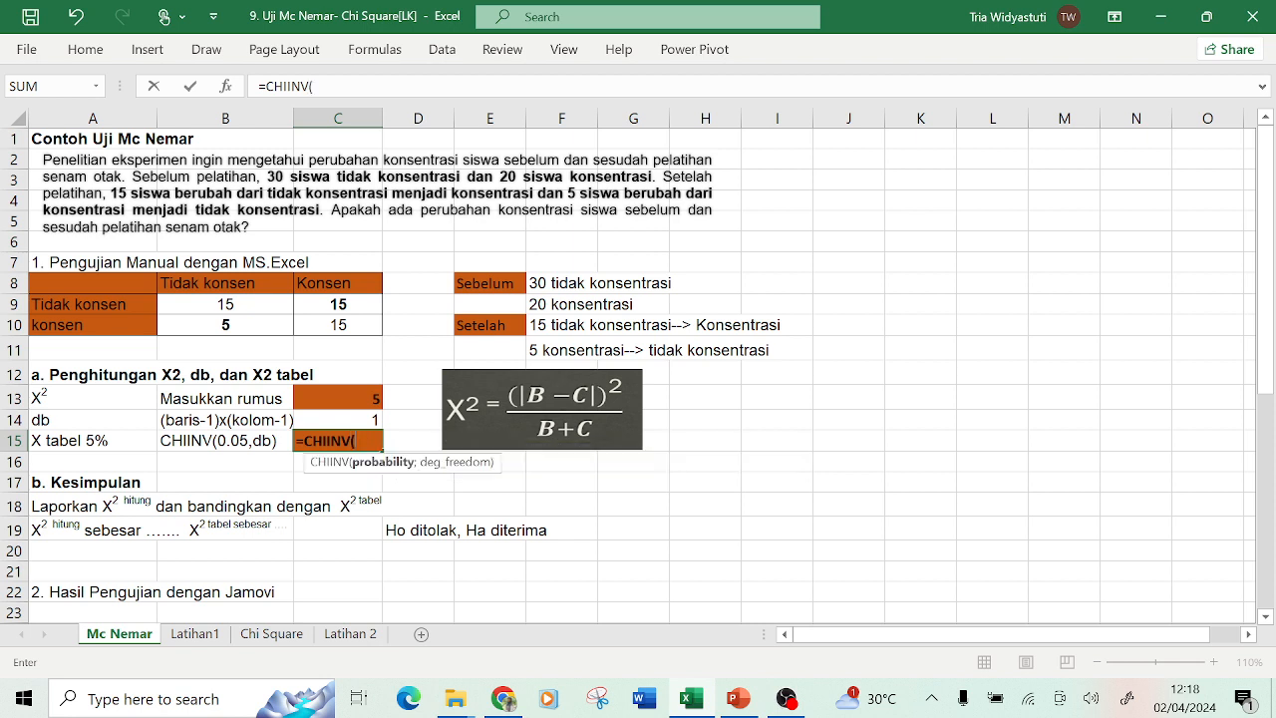
type("0,05")
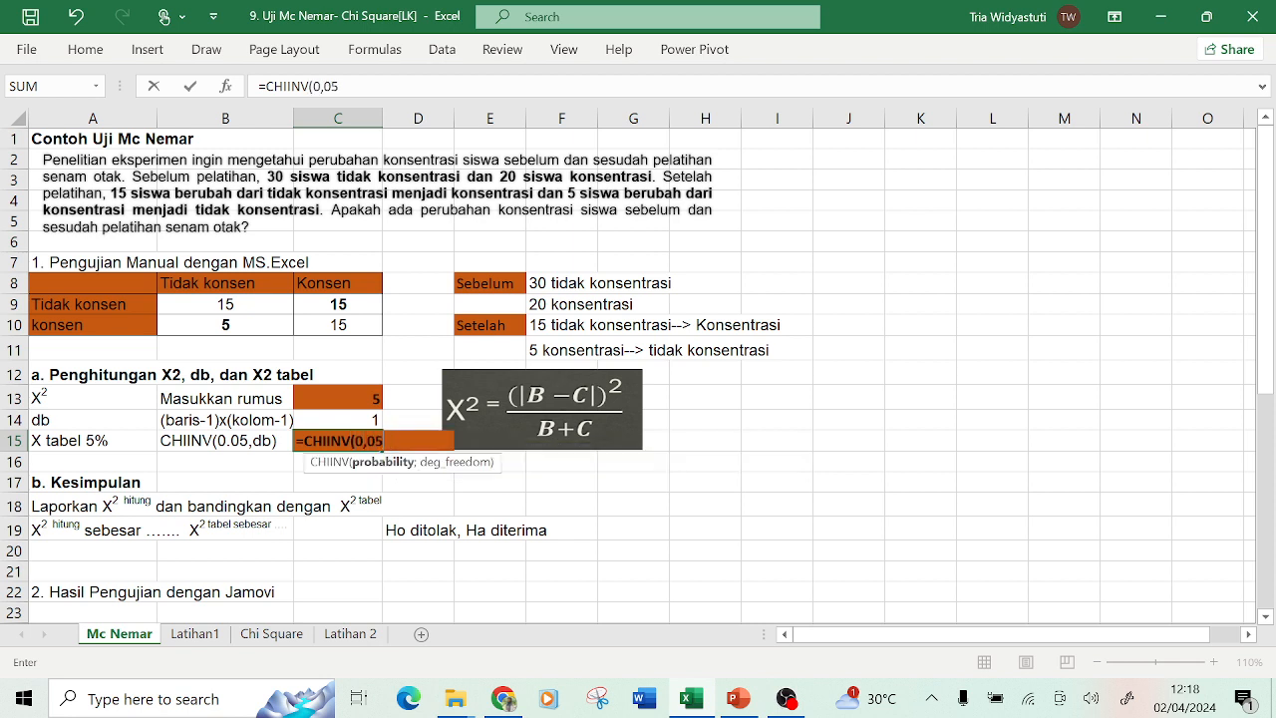
type(";")
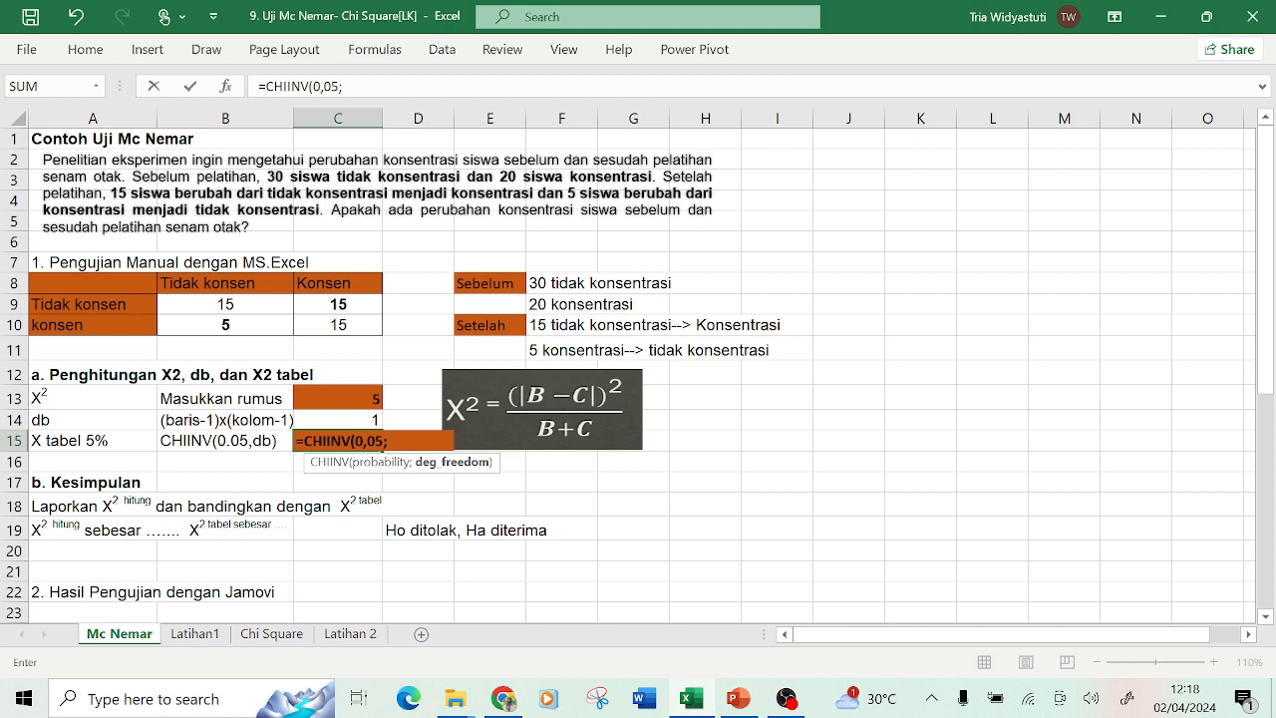
left_click(336, 419)
key("Return")
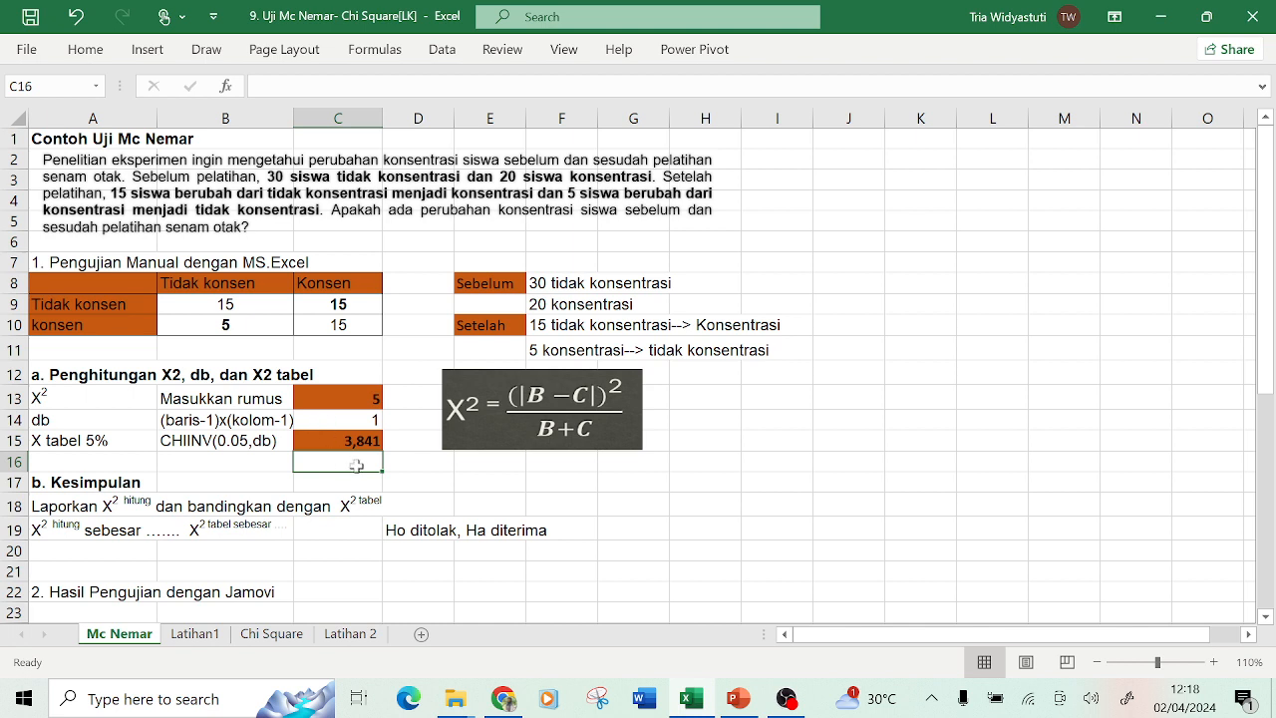
Complete the conclusion in A19 so it reads X2 hitung sebesar 5 >X2 tabel sebesar 3,841.
left_click(326, 399)
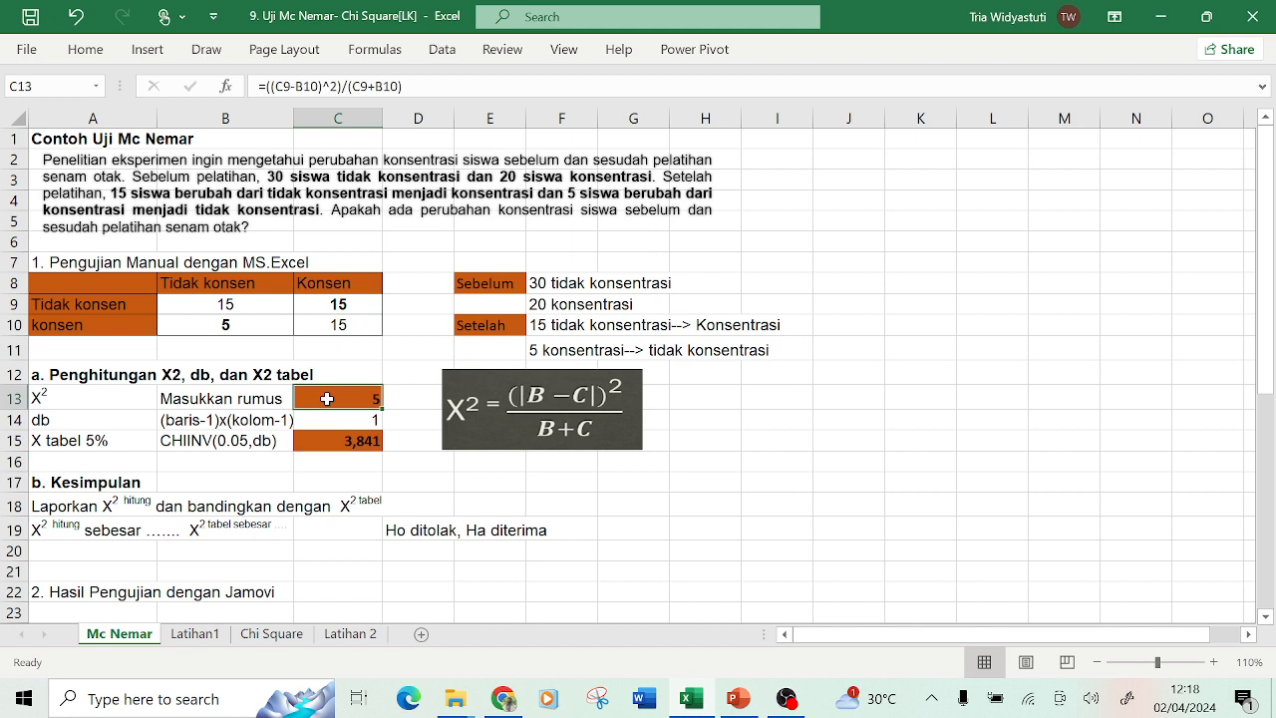
left_click(344, 449)
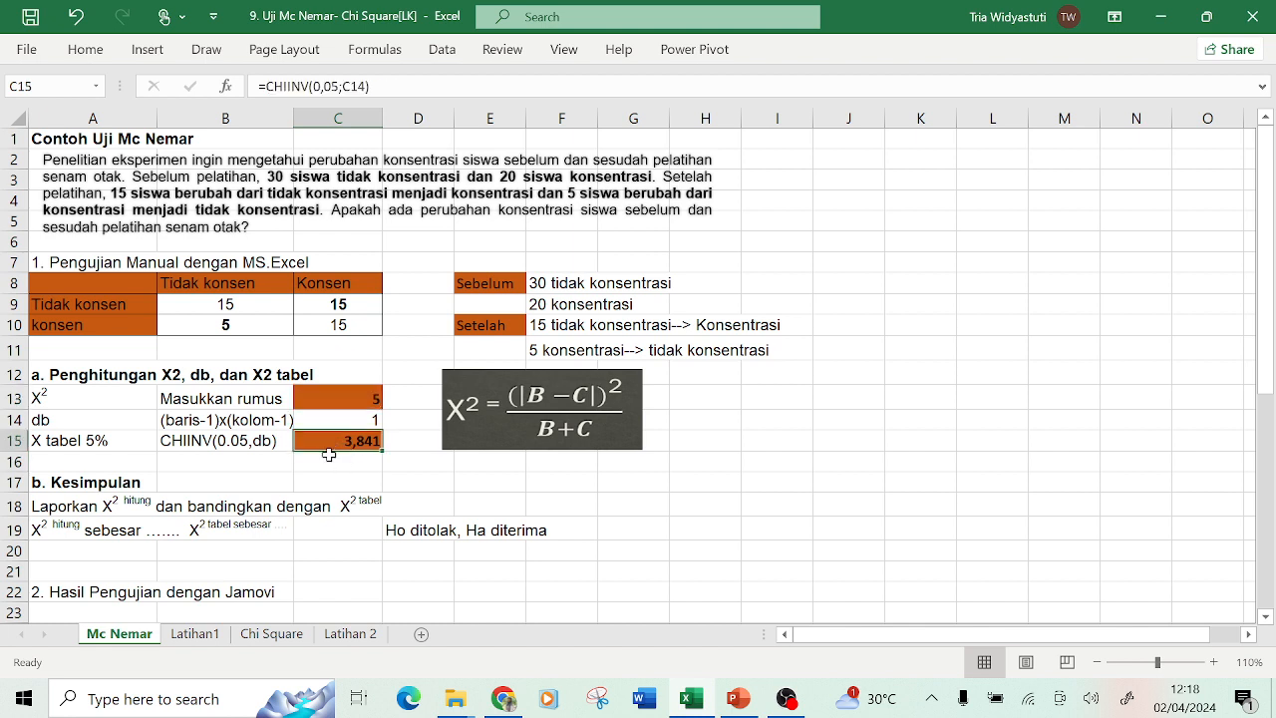
left_click(48, 529)
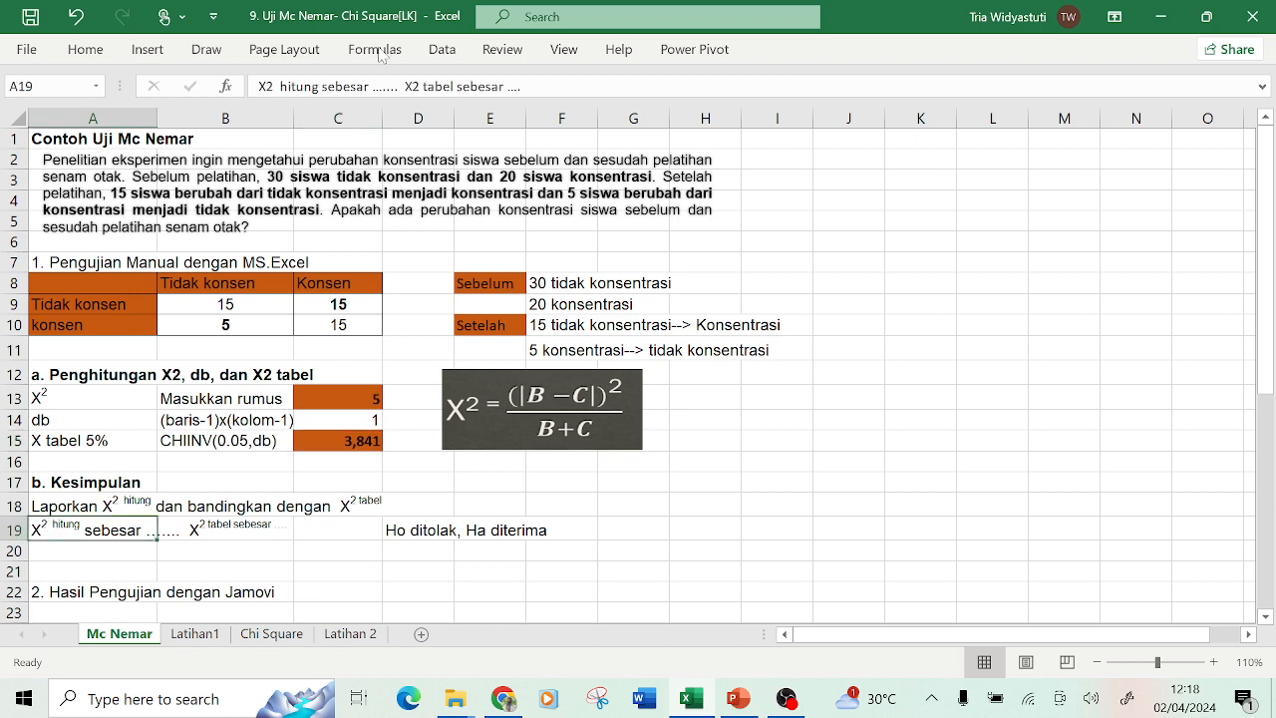
left_click(377, 86)
left_click_drag(376, 86, 398, 86)
type("5")
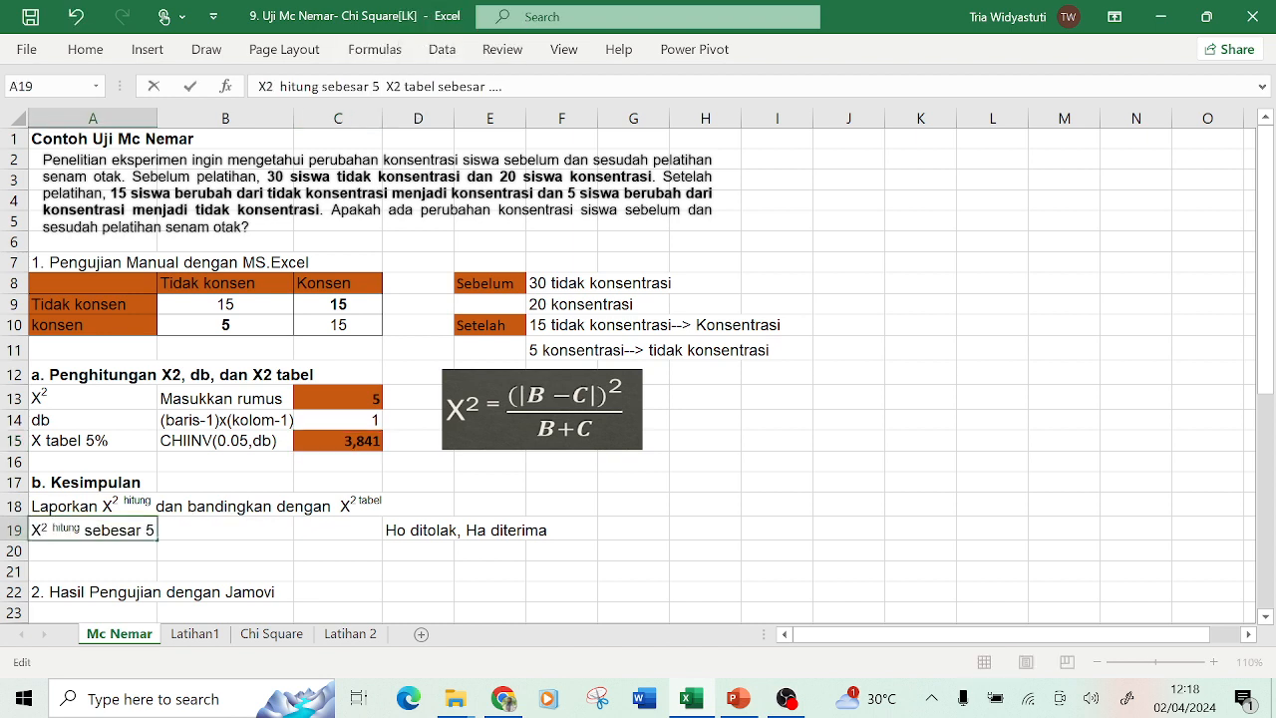
left_click(452, 87)
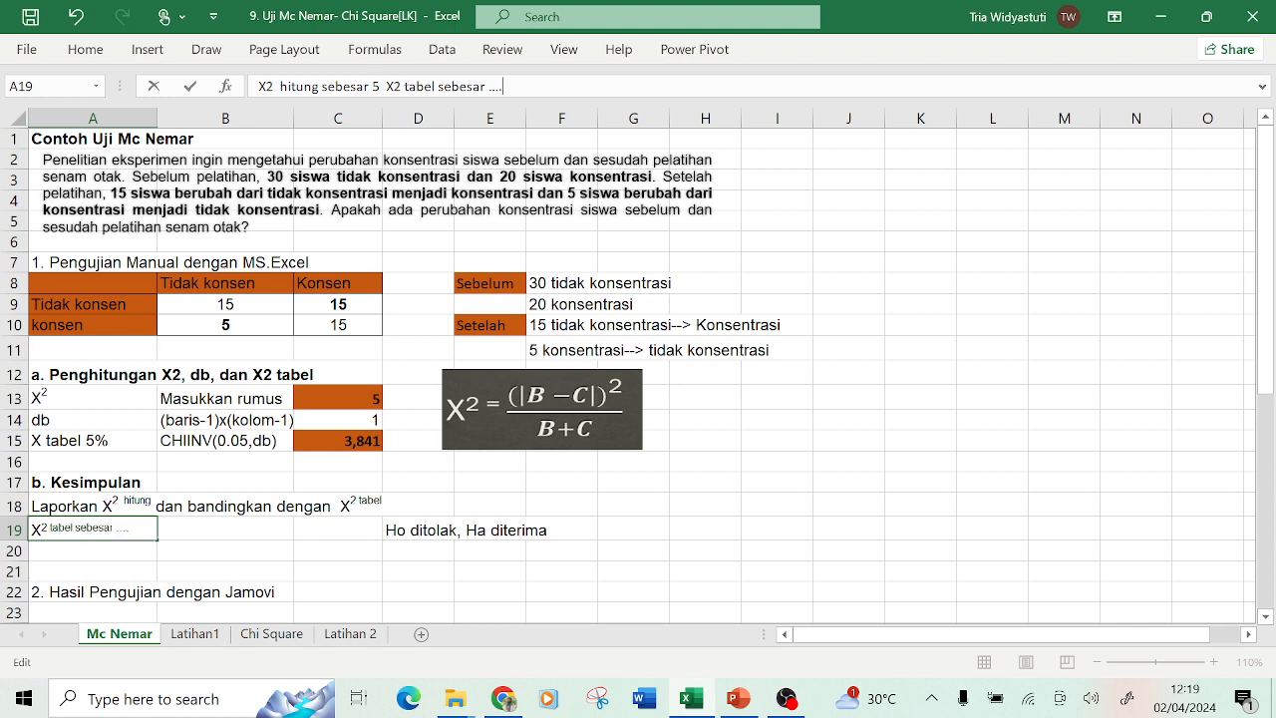
key("BackSpace")
key("BackSpace")
key("BackSpace")
key("BackSpace")
type("3")
type(",841")
type(">")
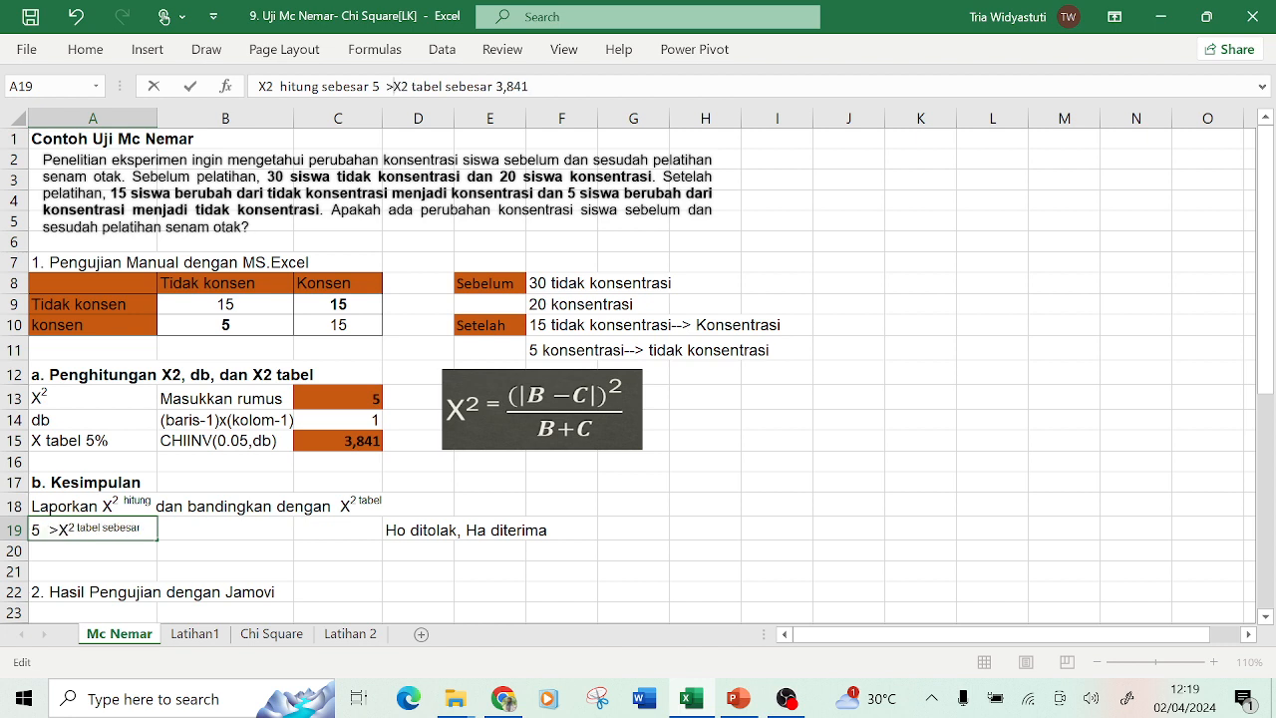
key("Return")
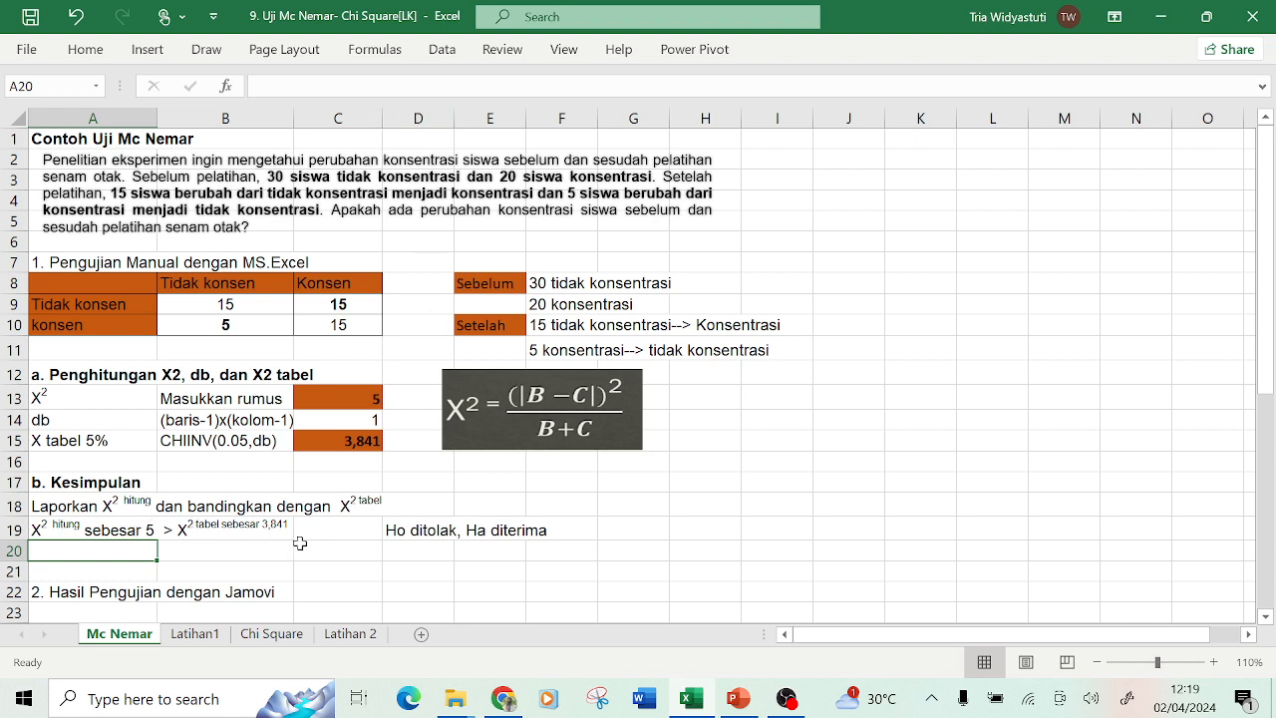
Write the conclusion 'Ada perbedaan konsentrasi siswa sebelum dan sesudah pelatihan senam otak' in A20.
left_click(430, 534)
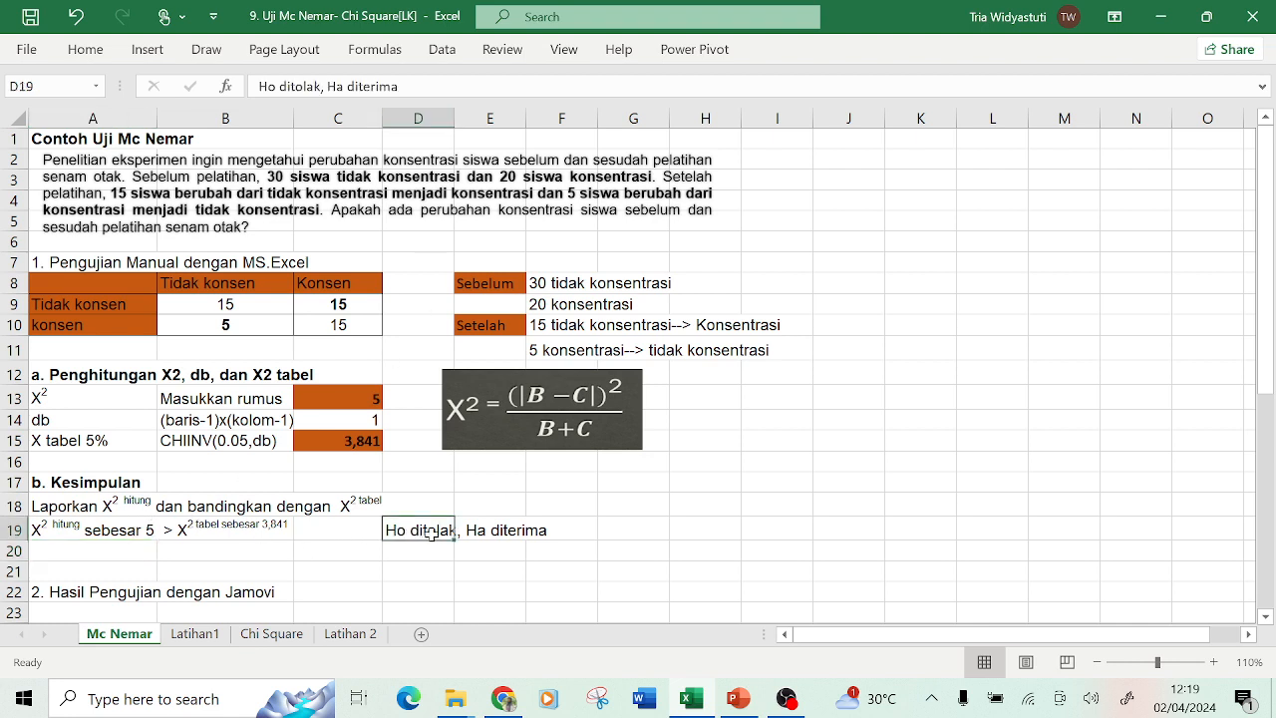
left_click(78, 547)
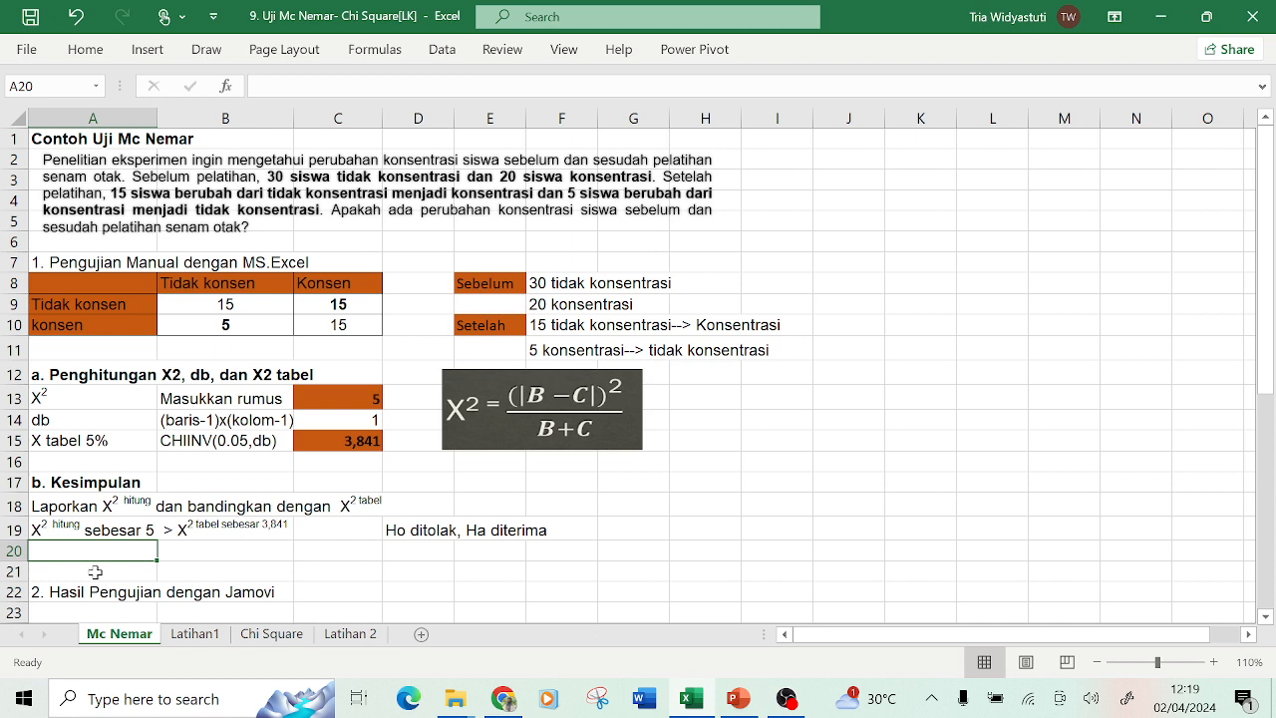
type("as")
key("BackSpace")
key("BackSpace")
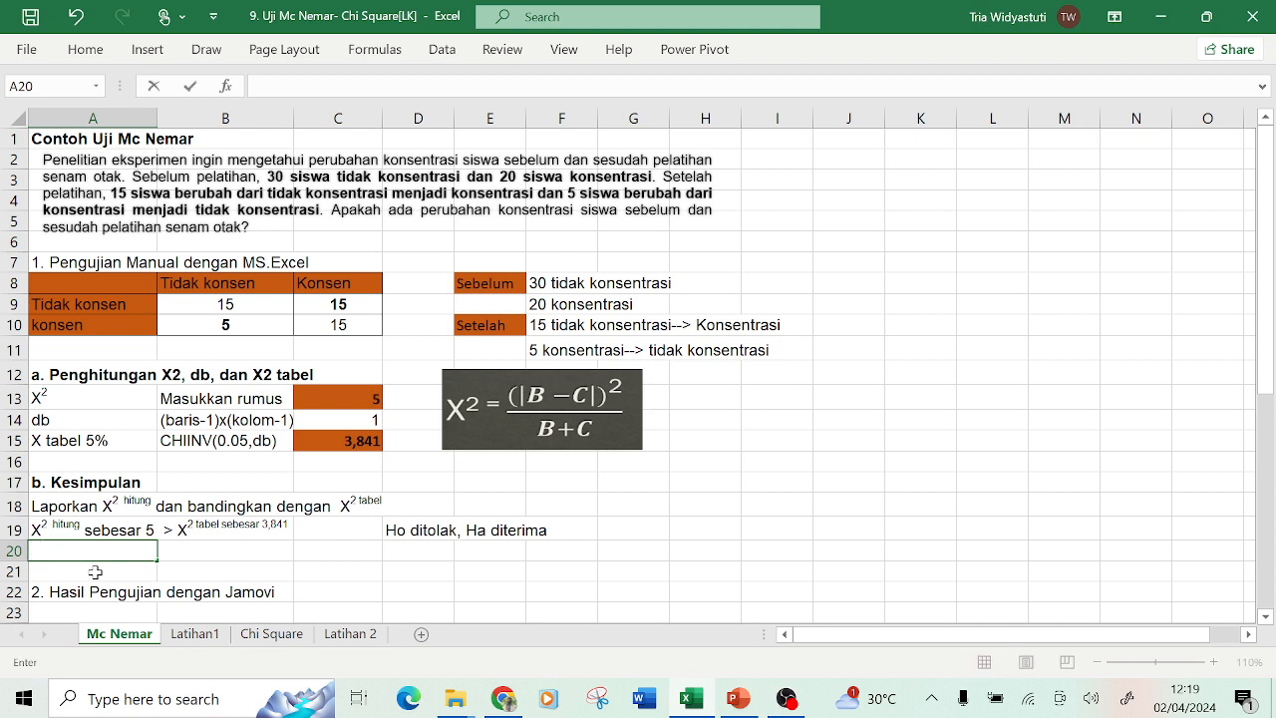
type("Ada perbeda")
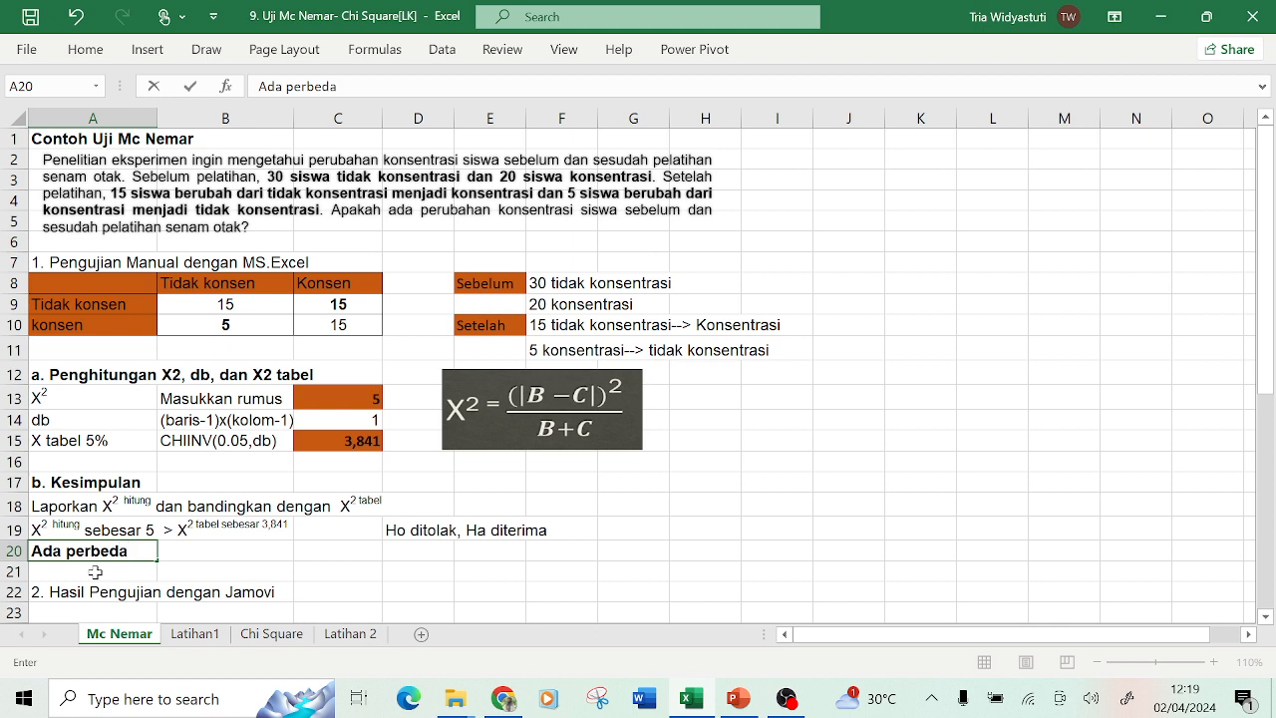
type("an konsentrasi")
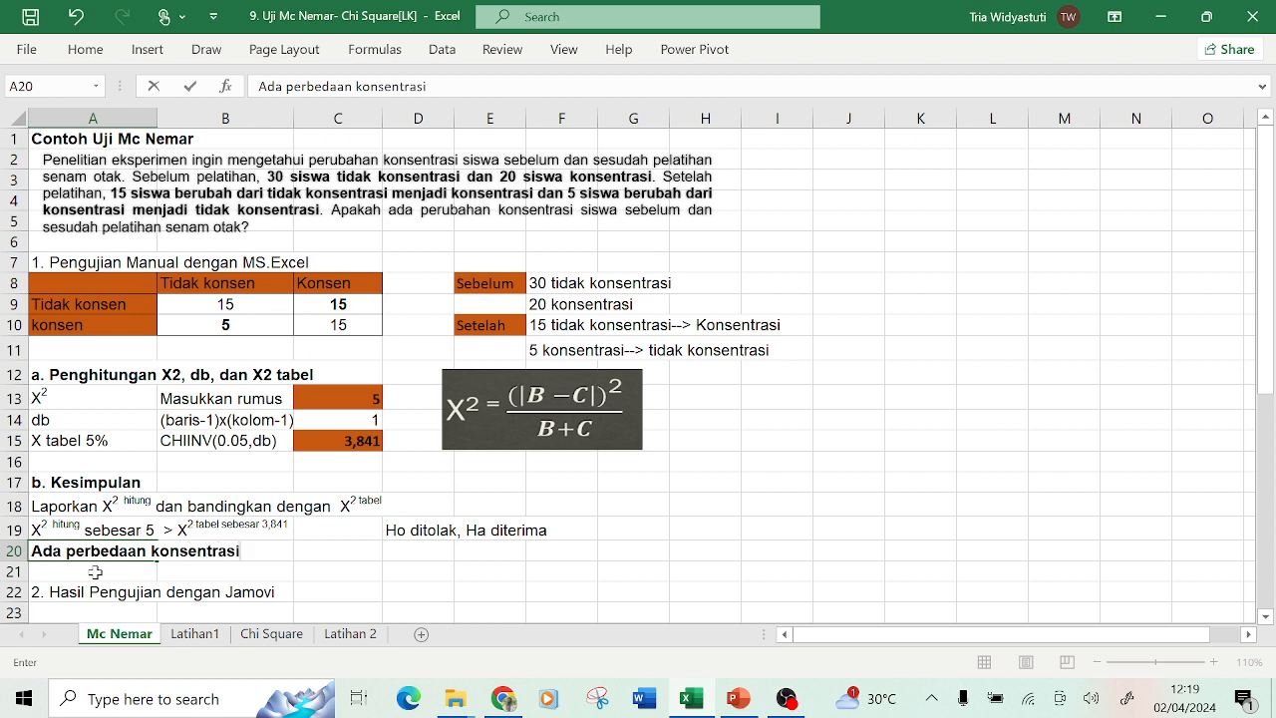
type(" siswa sebelu")
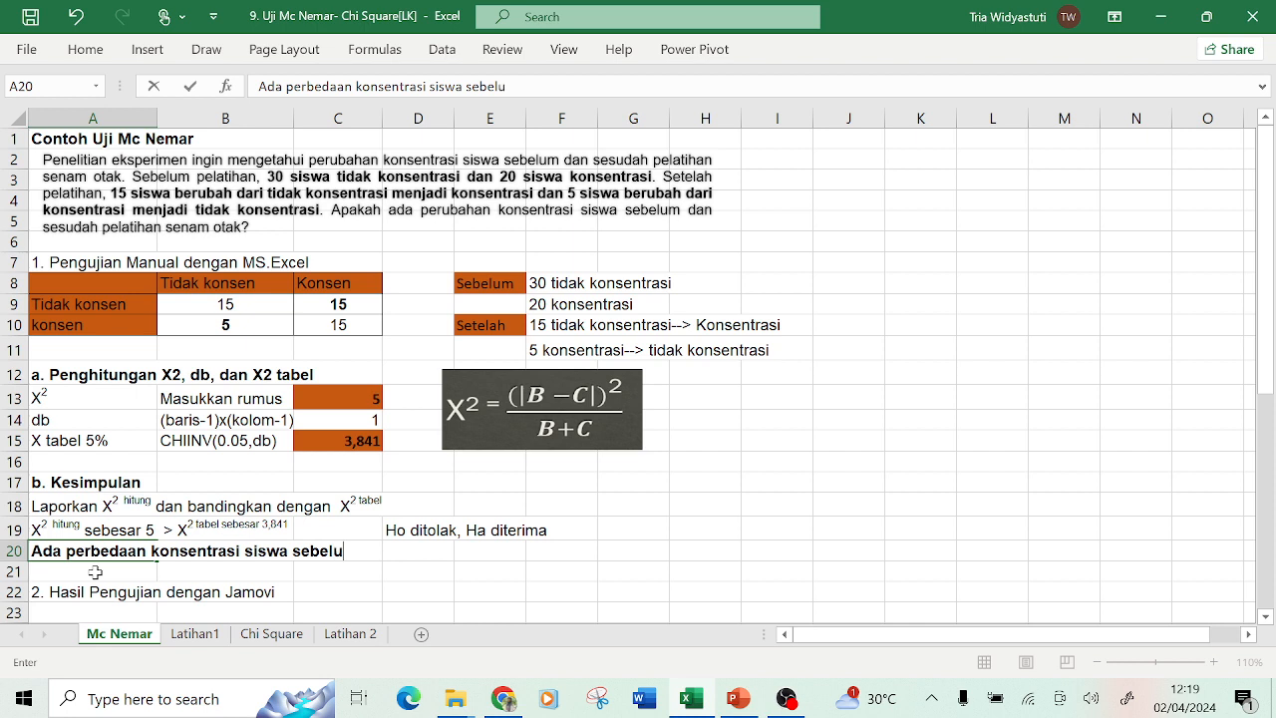
type("m dan sesu")
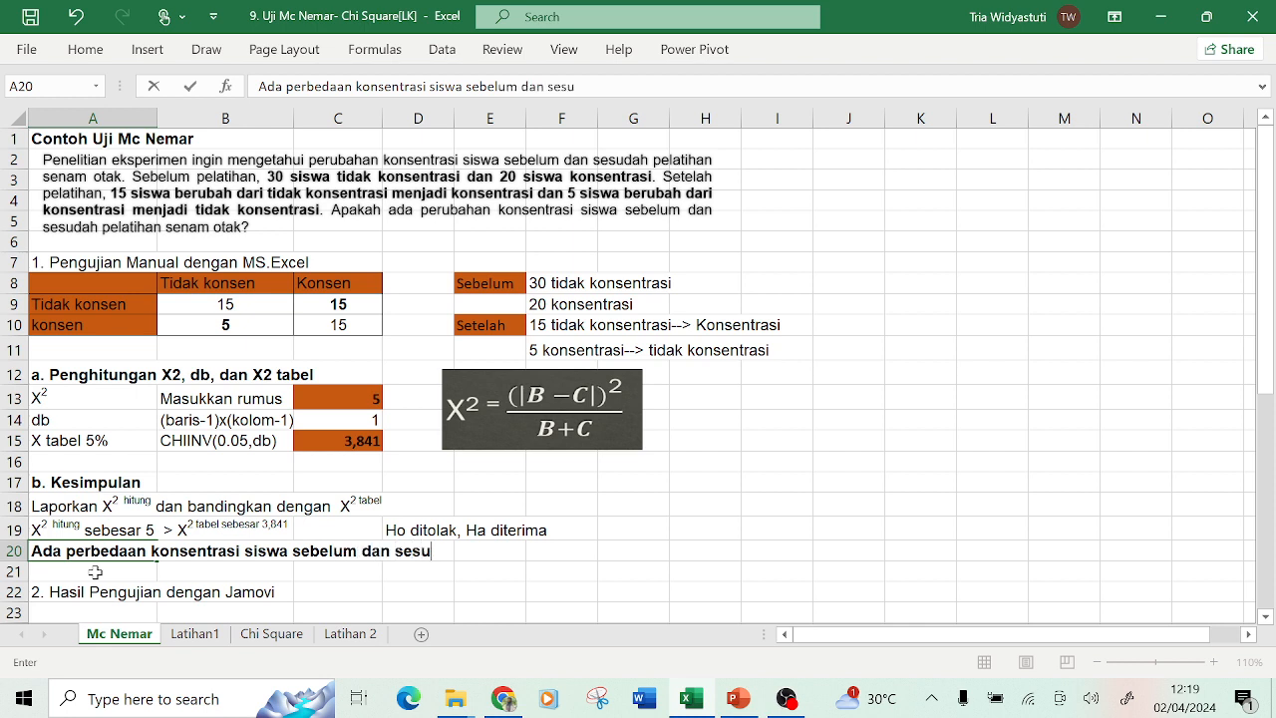
type("dah pela")
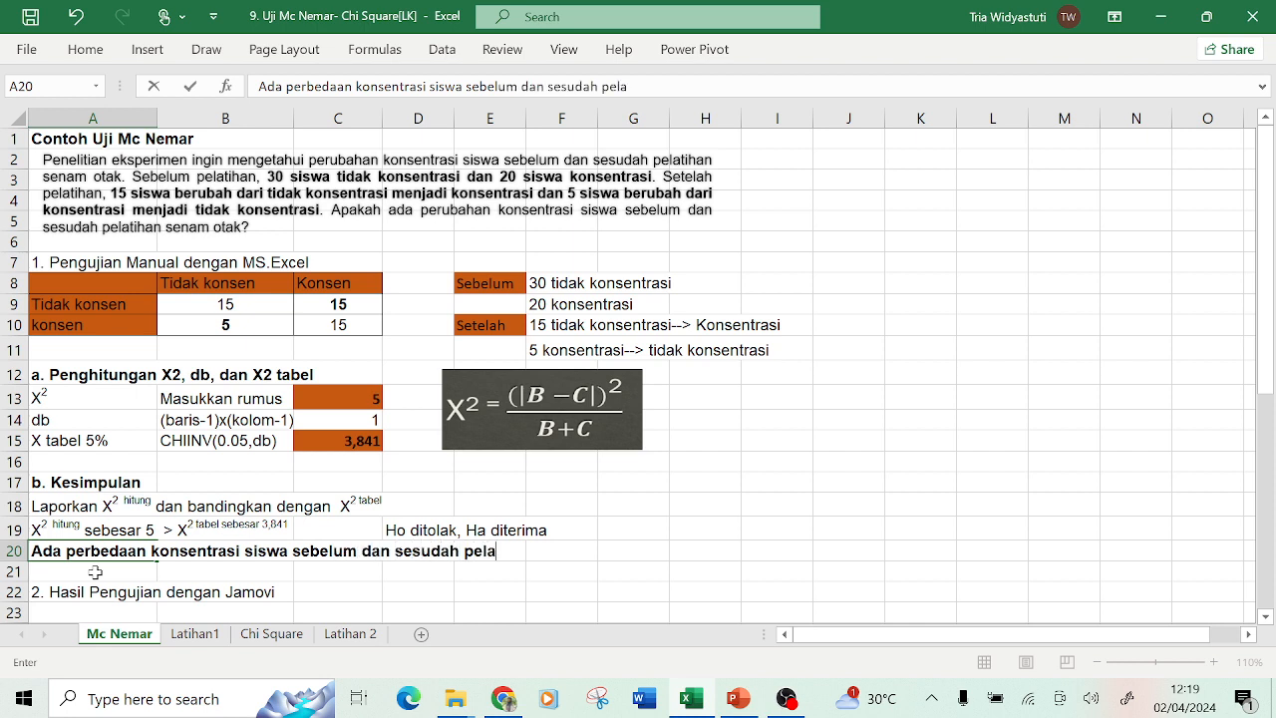
type("tihan senam")
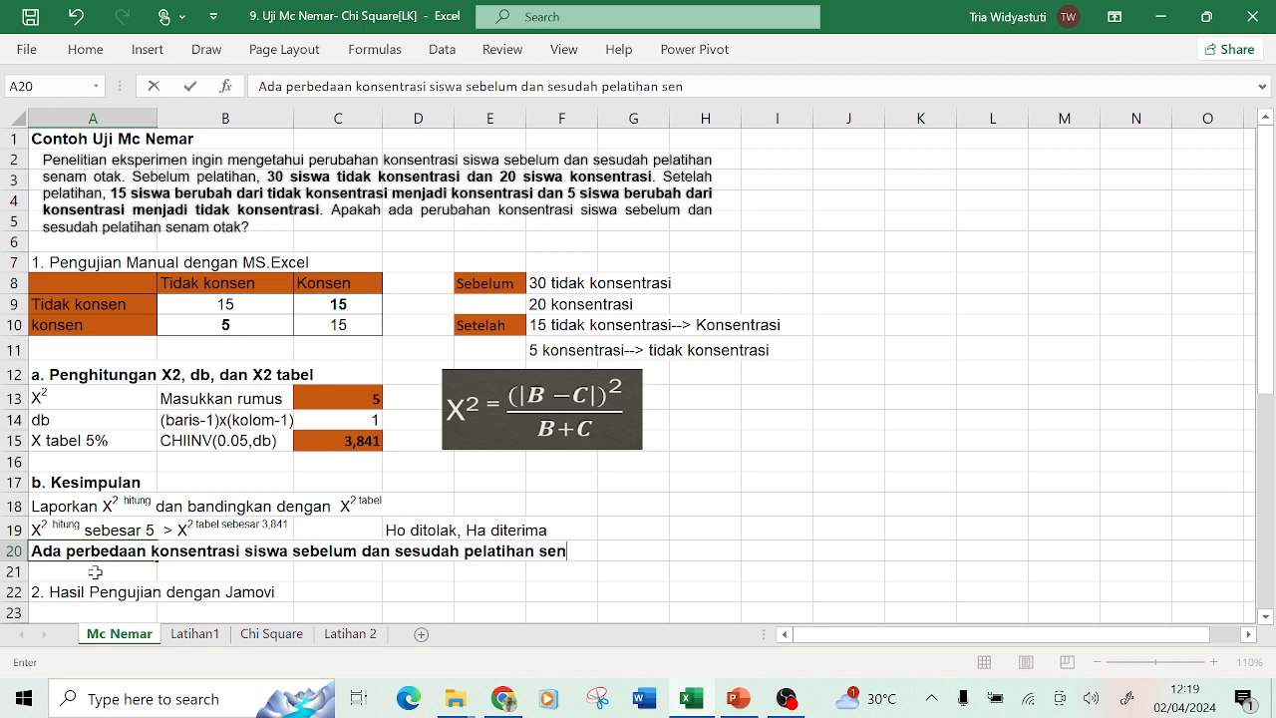
key("BackSpace")
type("am o")
type("ak")
key("BackSpace")
key("BackSpace")
type("tak")
key("Return")
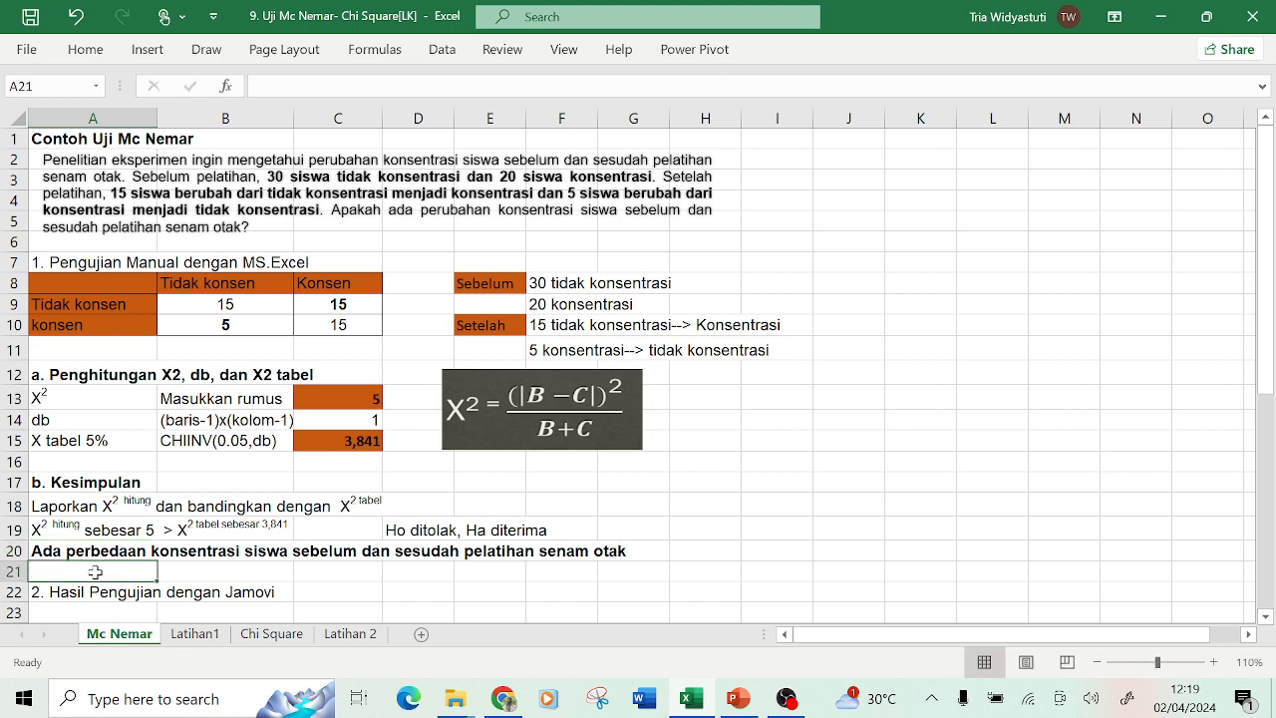